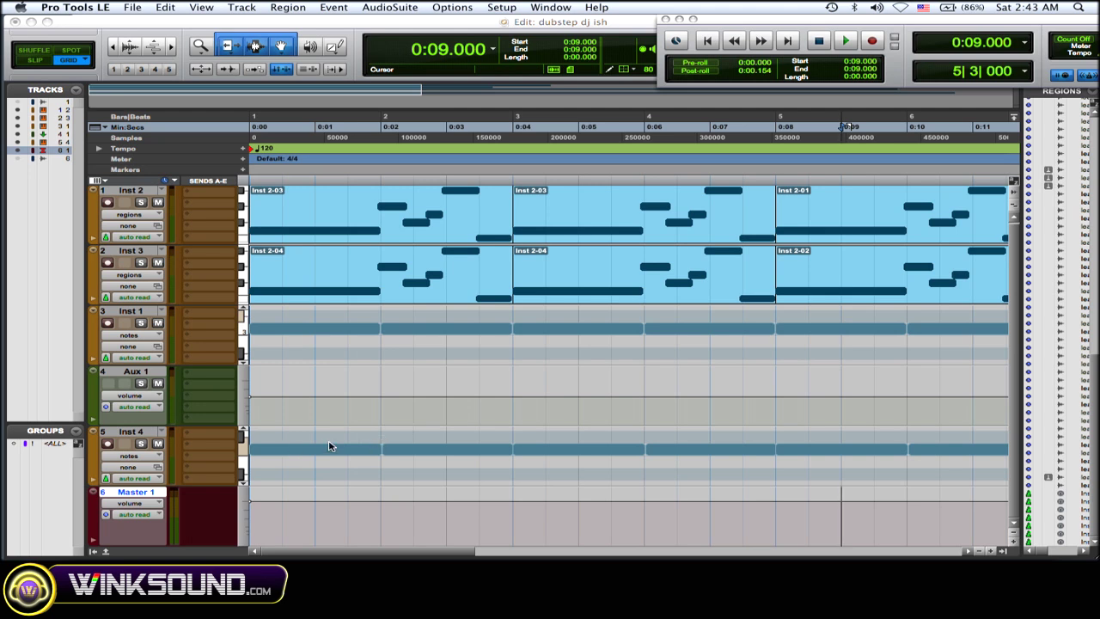
# Create a new mono Master Fader track, 'Master 1', below Inst 4
pyautogui.doubleClick(378, 447)
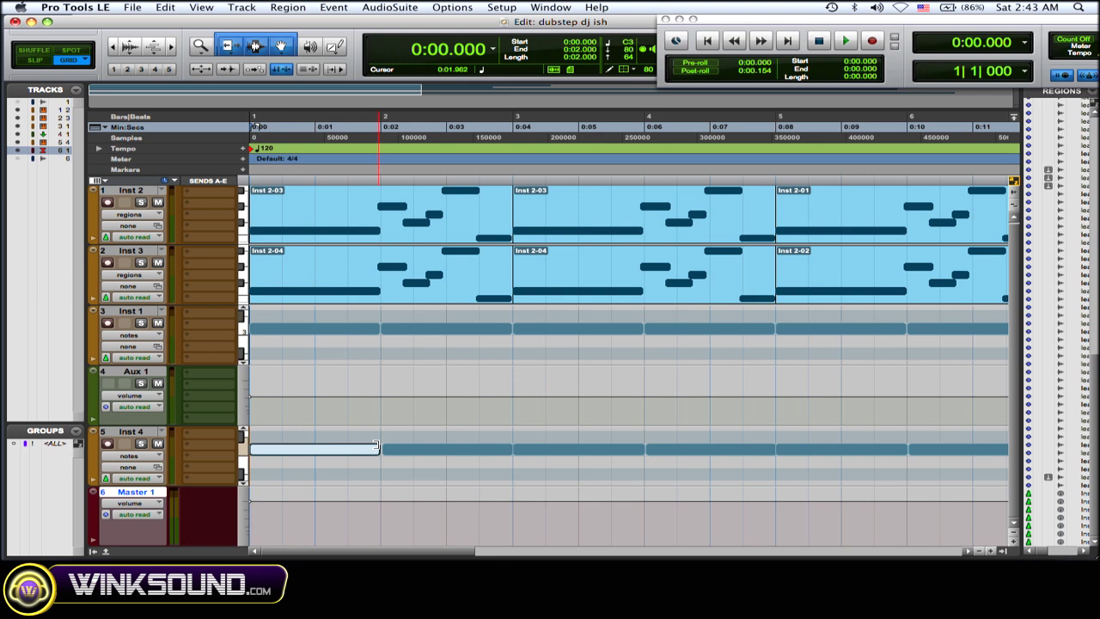
pyautogui.click(392, 420)
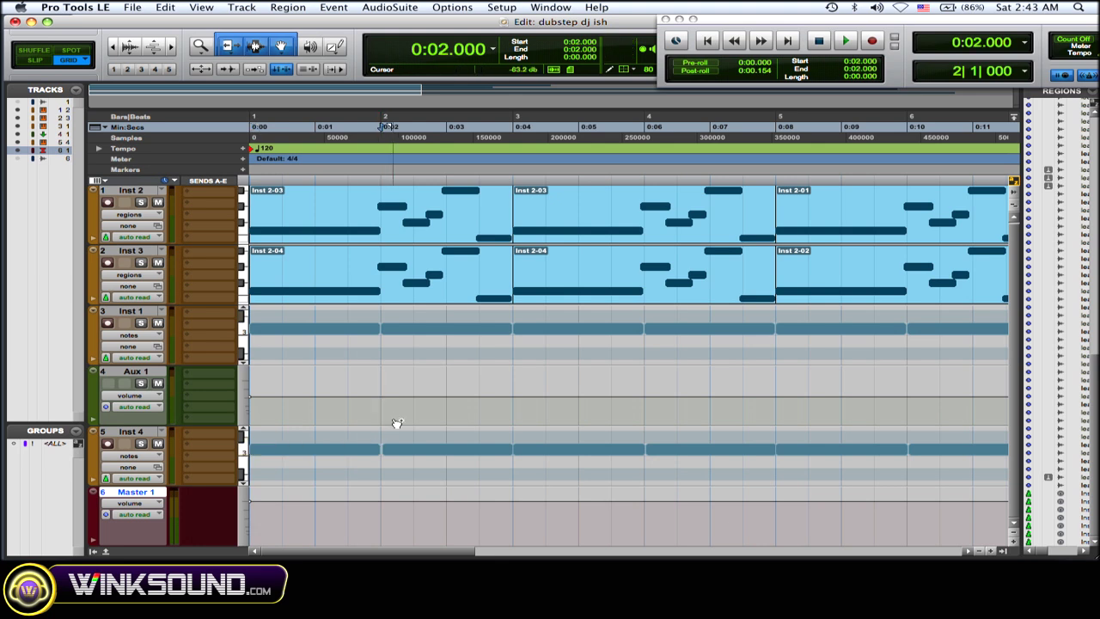
pyautogui.press('super+shift+n')
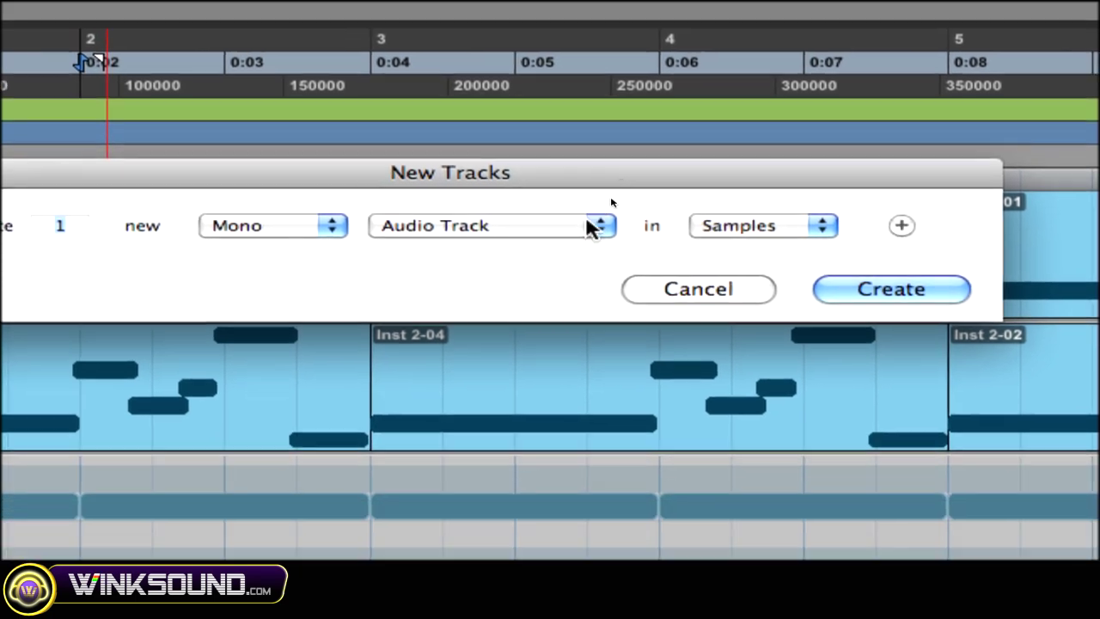
pyautogui.click(617, 203)
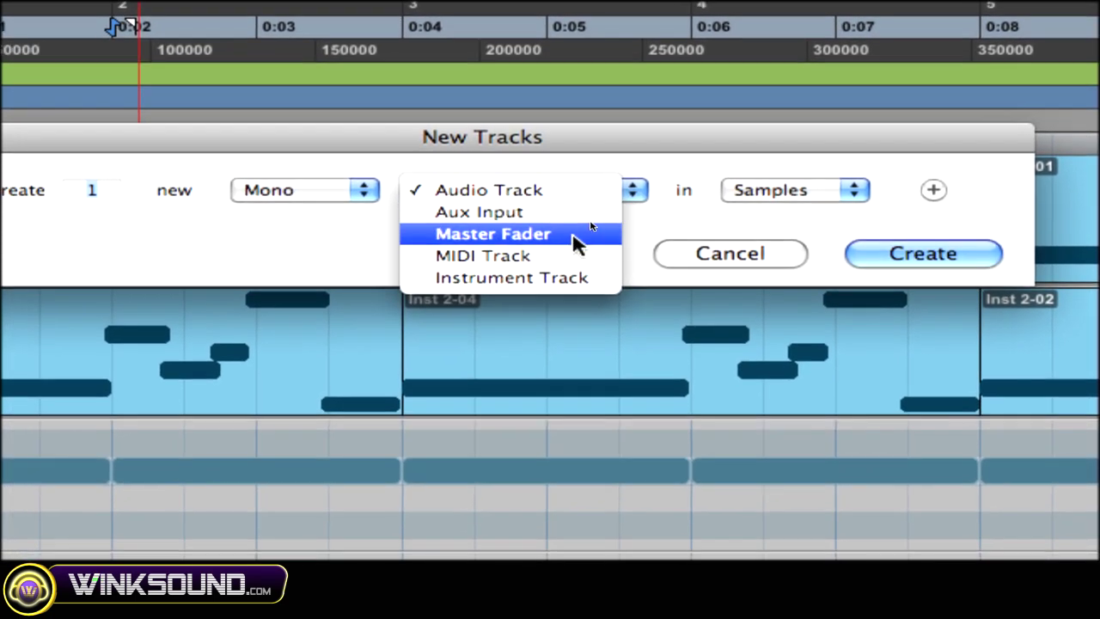
pyautogui.click(574, 234)
pyautogui.click(363, 190)
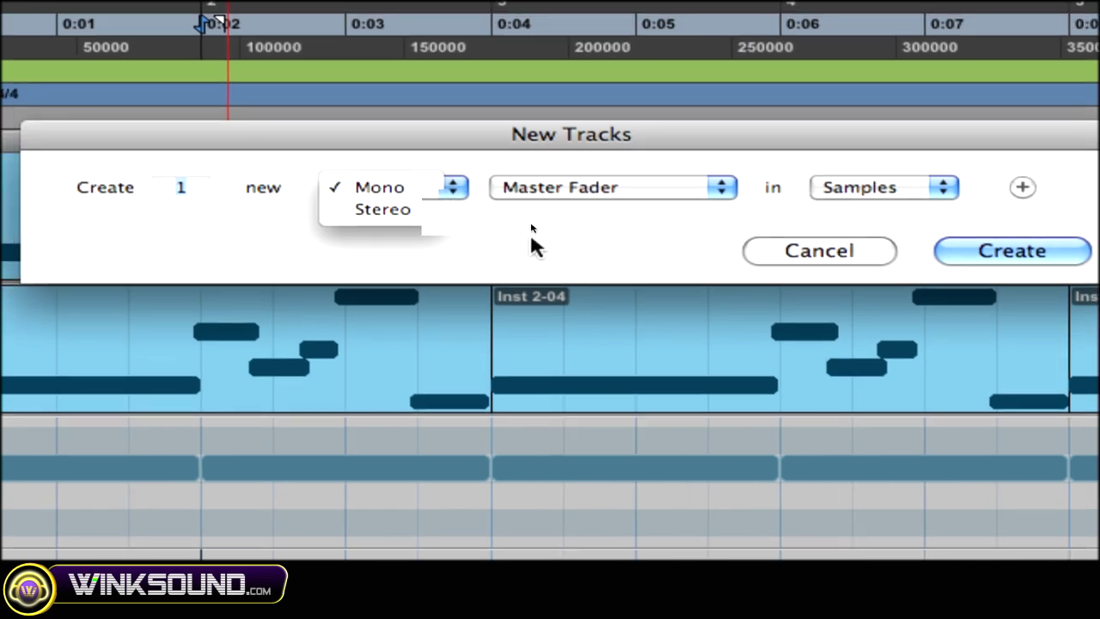
pyautogui.click(615, 263)
pyautogui.click(665, 248)
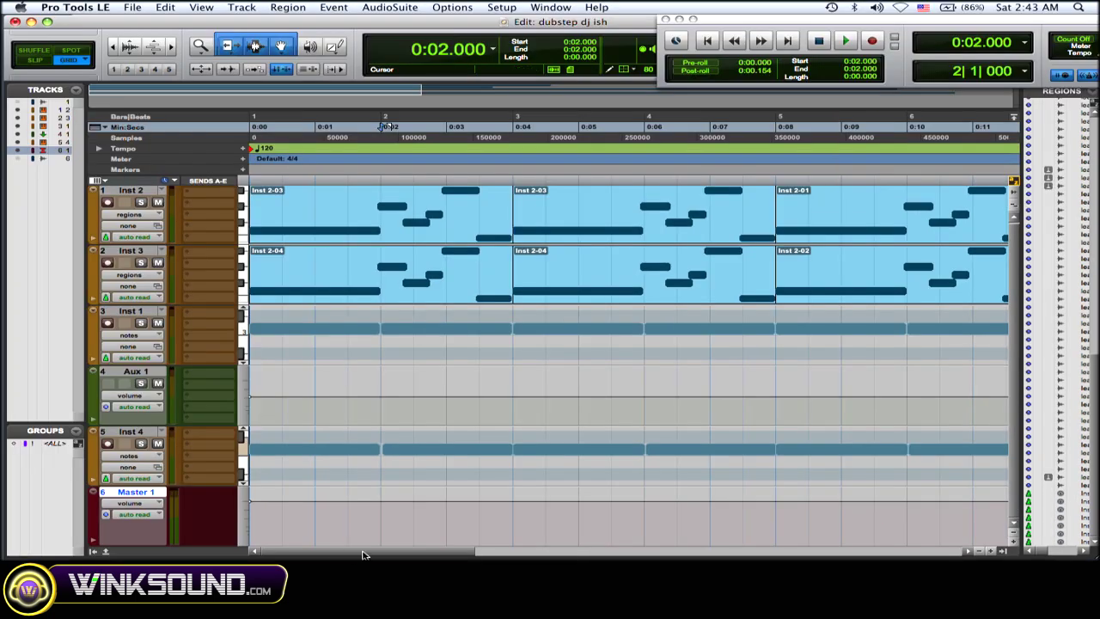
# Draw a Master 1 volume ramp from bar 6 down to about -51.9 dB at bar 7
pyautogui.moveTo(363, 554); pyautogui.dragTo(464, 554)
pyautogui.click(336, 48)
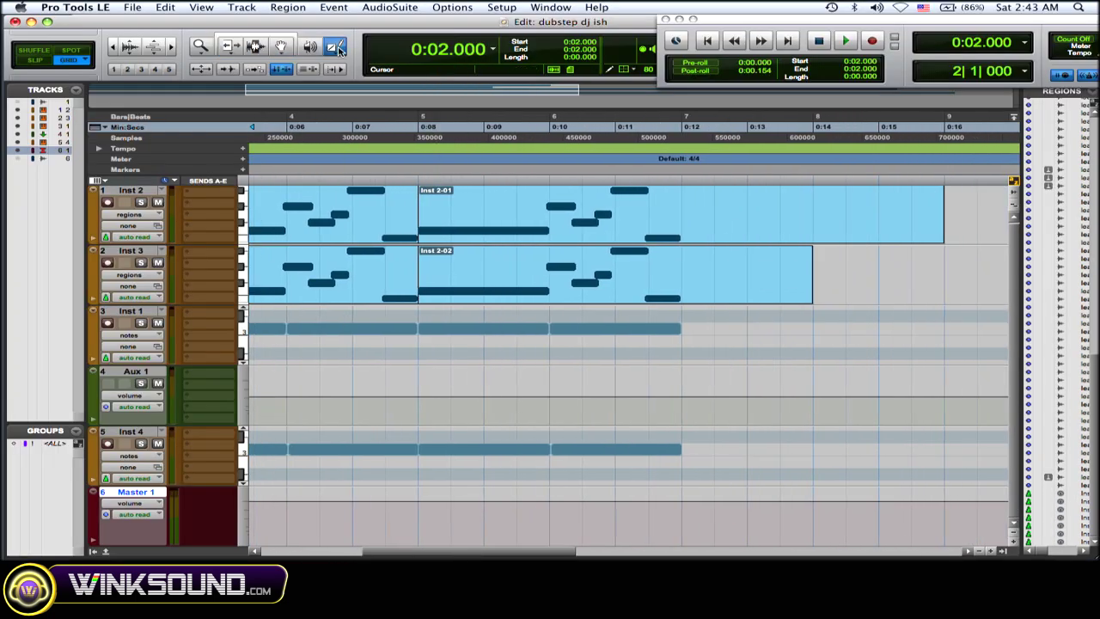
pyautogui.click(553, 498)
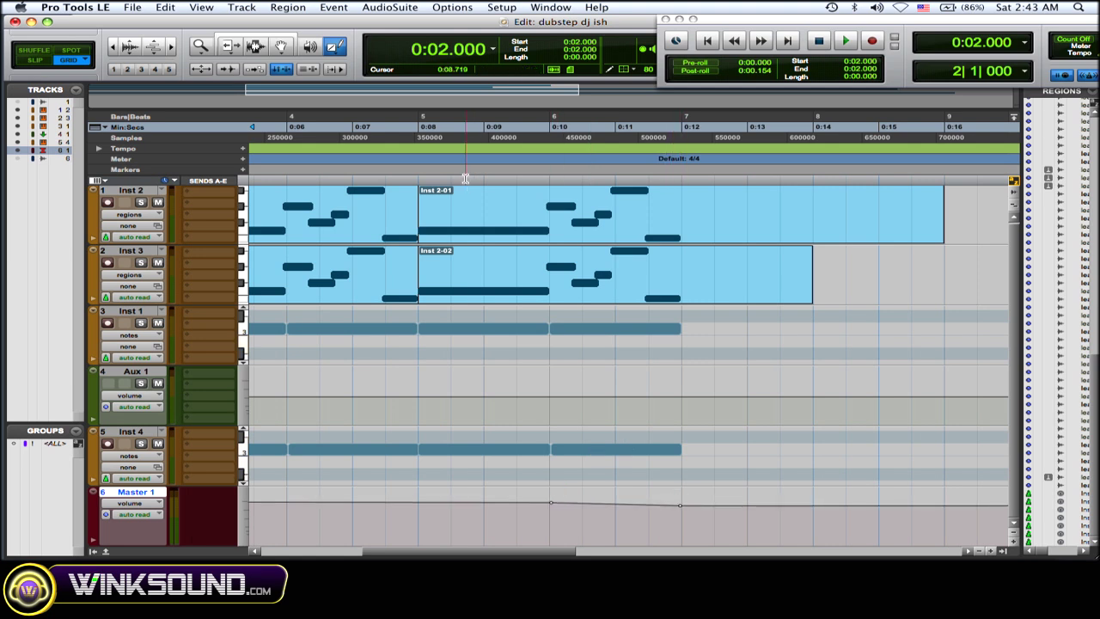
pyautogui.click(271, 40)
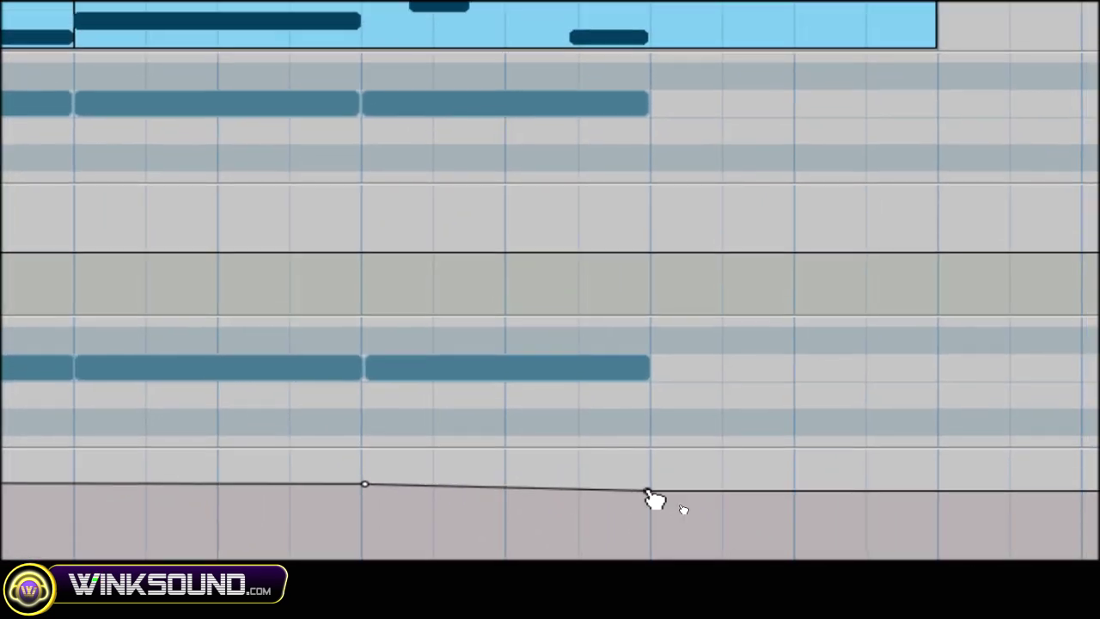
pyautogui.moveTo(652, 472); pyautogui.dragTo(652, 522)
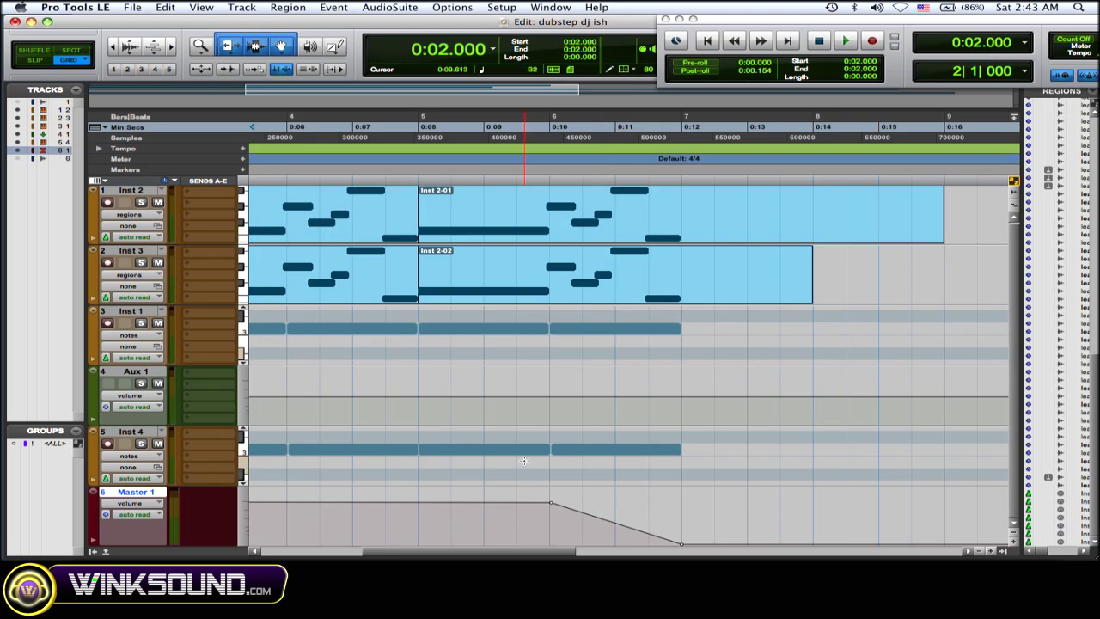
# Play back the volume fade, then stop and return to the session start
pyautogui.press('space')
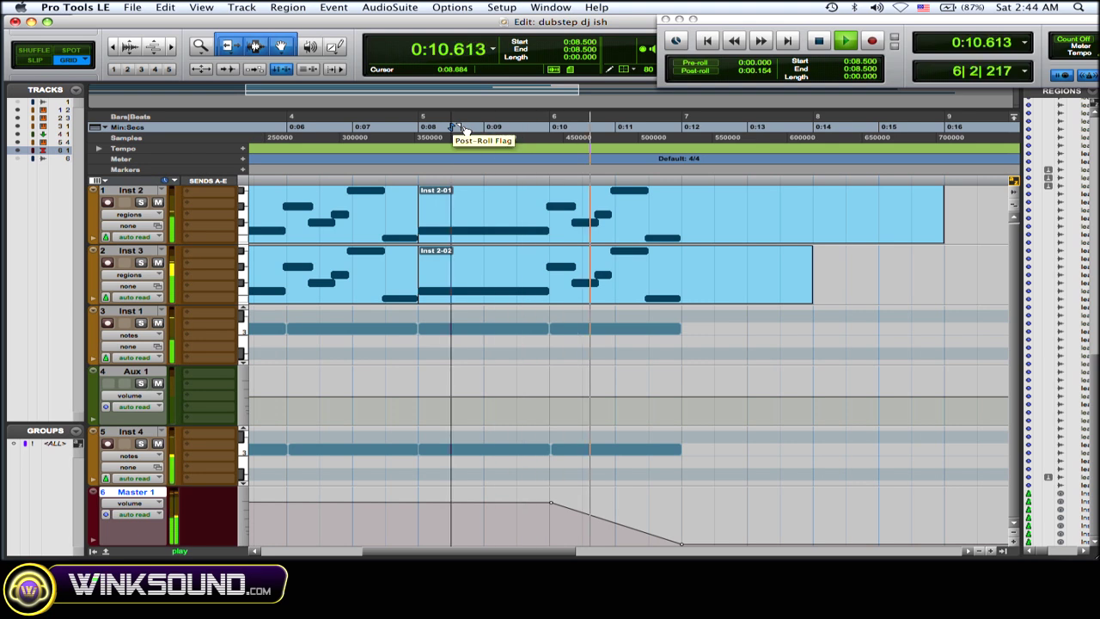
pyautogui.press('space')
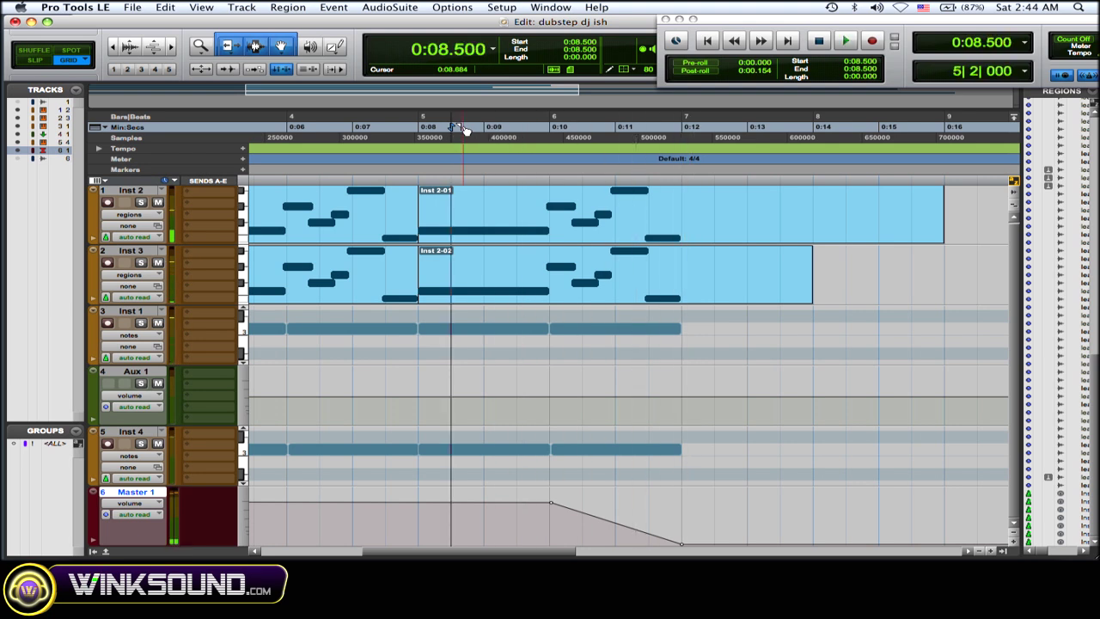
pyautogui.press('Return')
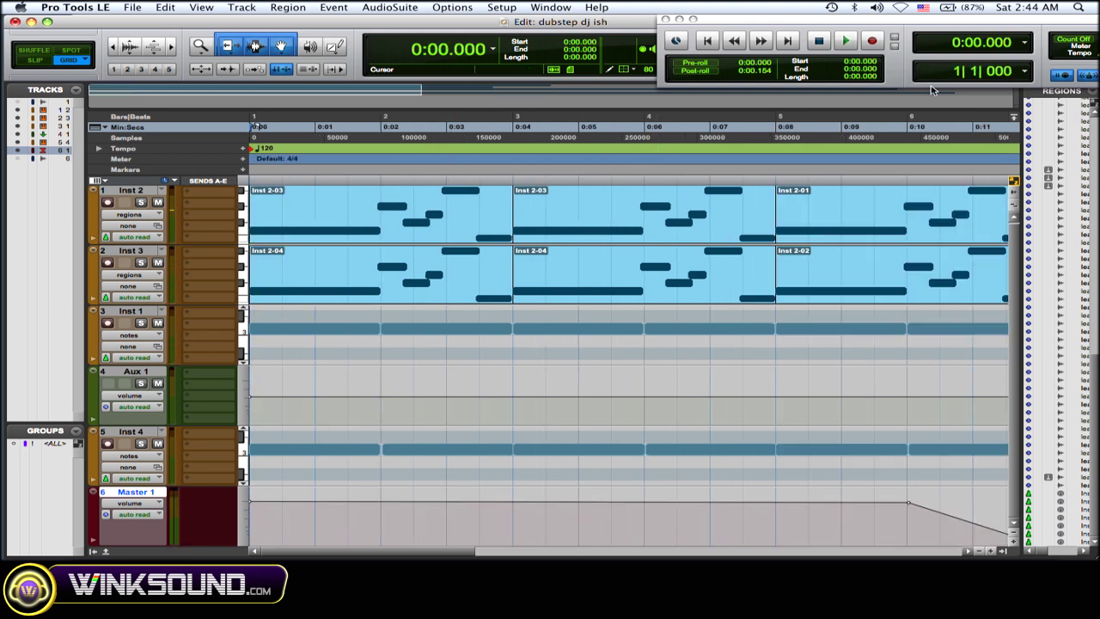
# In the Mix window, load the '21 Phasing Pulse' preset into Master 1's AIR Filter Gate
pyautogui.moveTo(1099, 0)
pyautogui.click(868, 172)
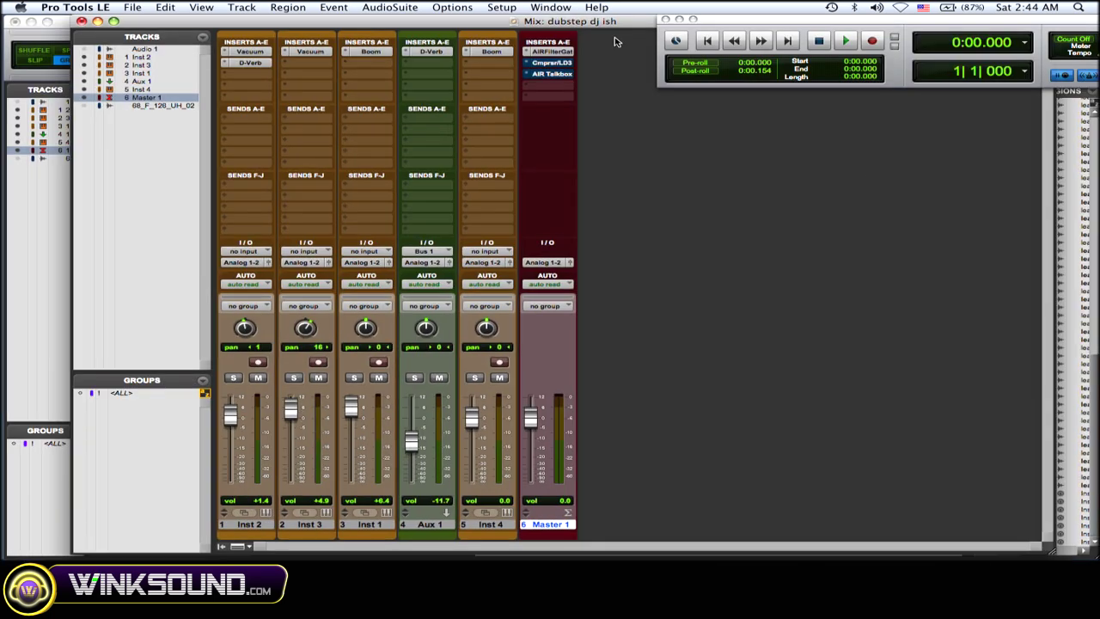
pyautogui.moveTo(732, 17); pyautogui.dragTo(727, 20)
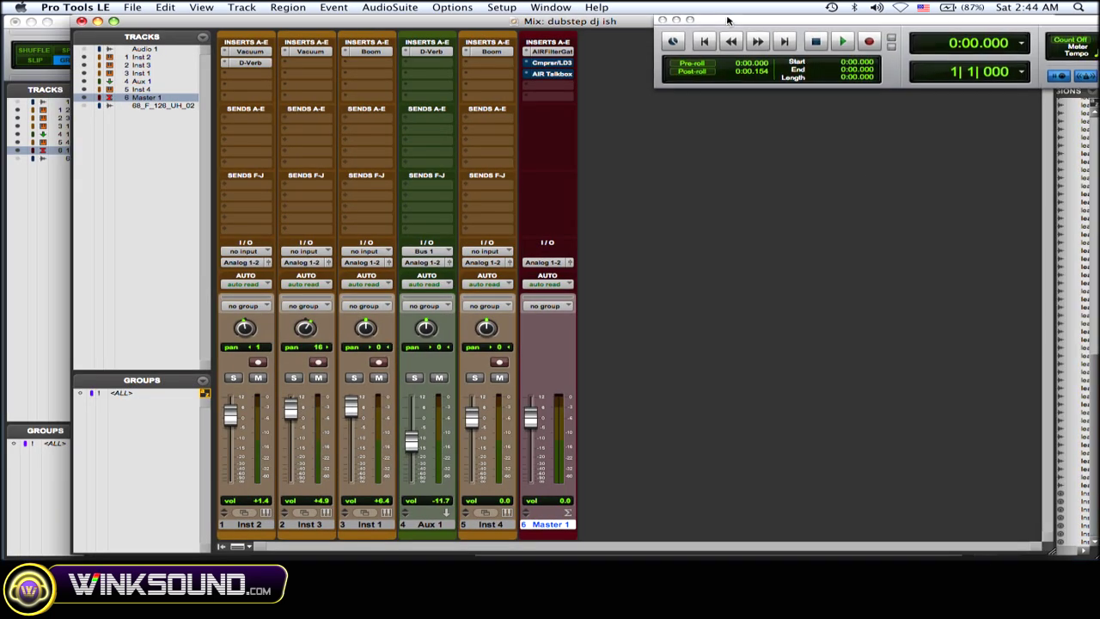
pyautogui.click(548, 52)
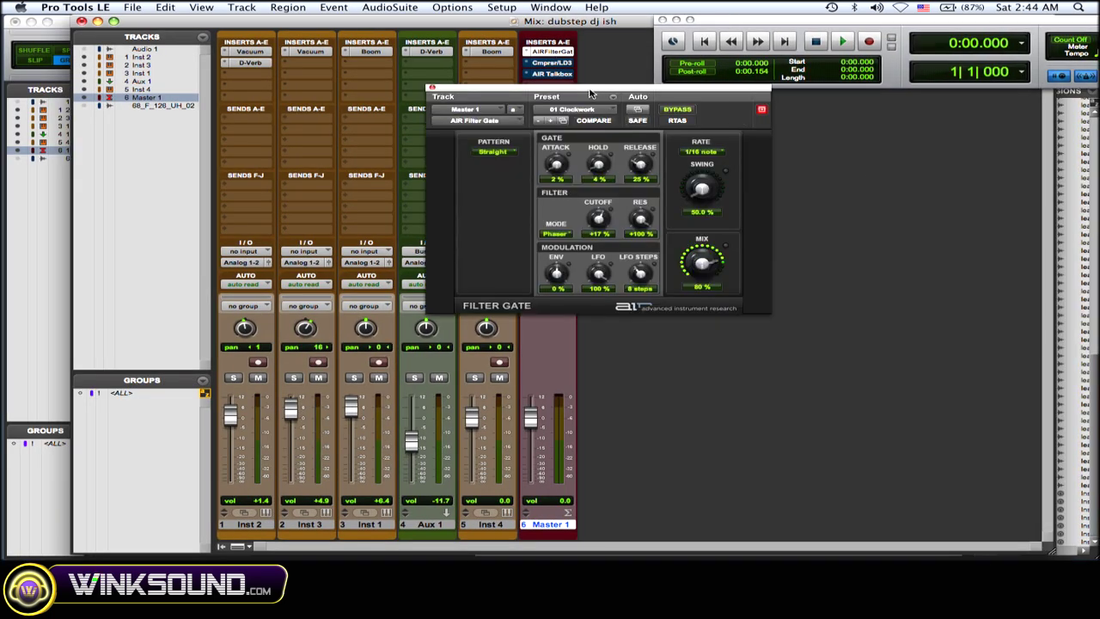
pyautogui.moveTo(592, 89); pyautogui.dragTo(607, 113)
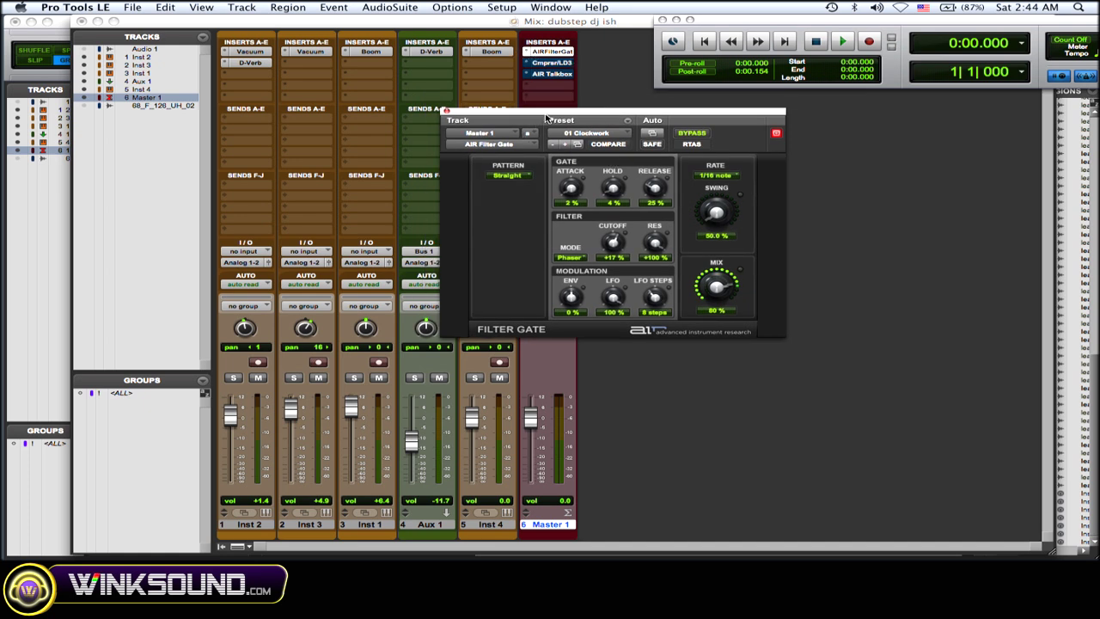
pyautogui.moveTo(545, 117); pyautogui.dragTo(553, 116)
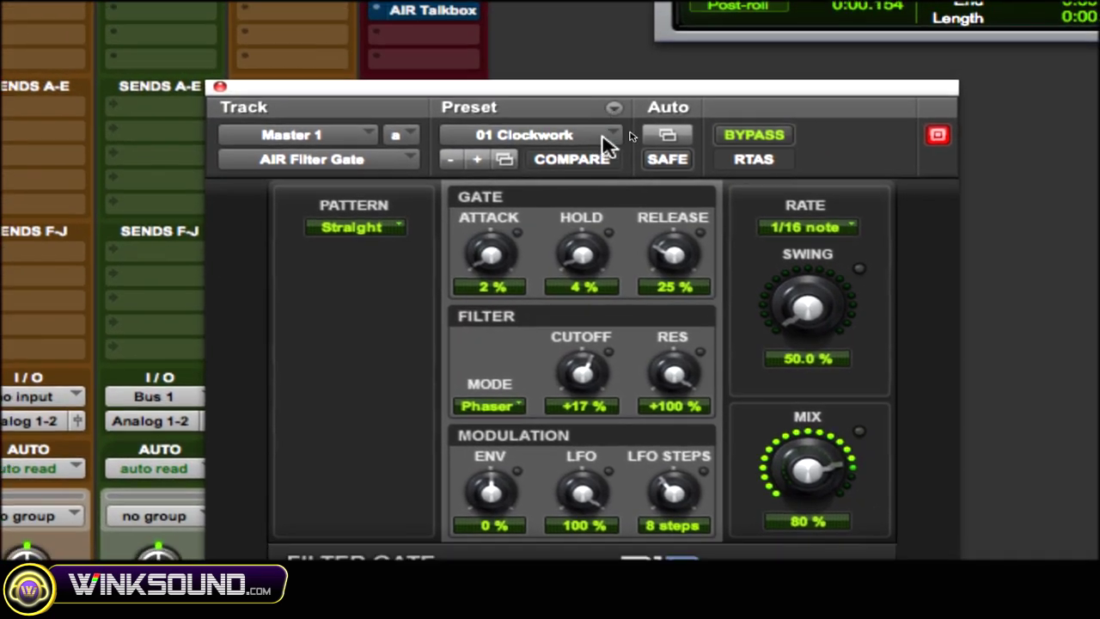
pyautogui.click(601, 133)
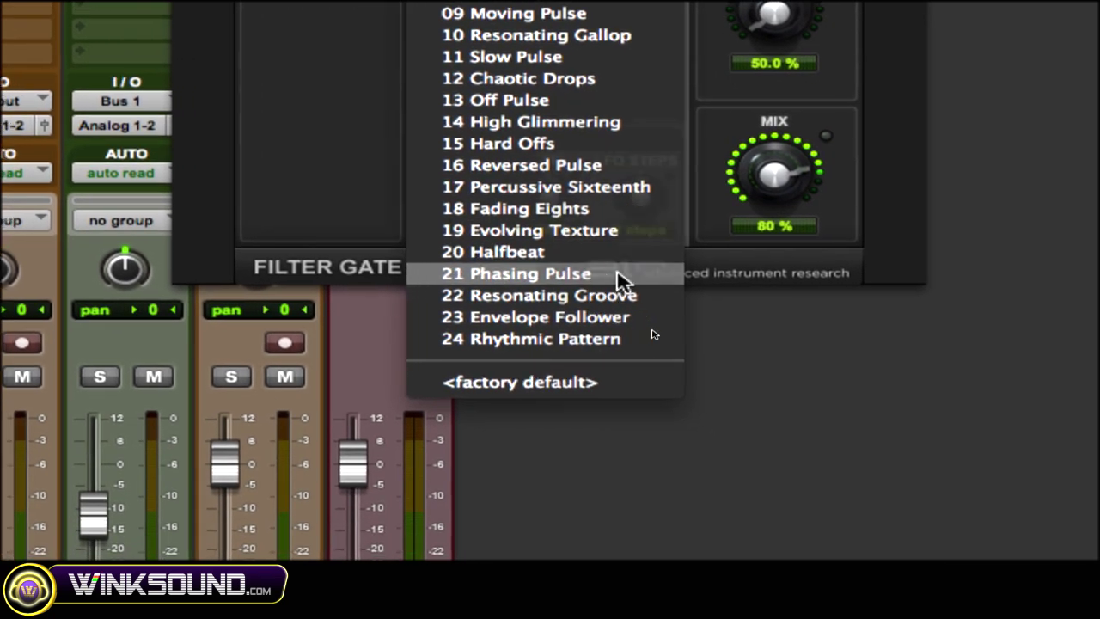
pyautogui.click(617, 275)
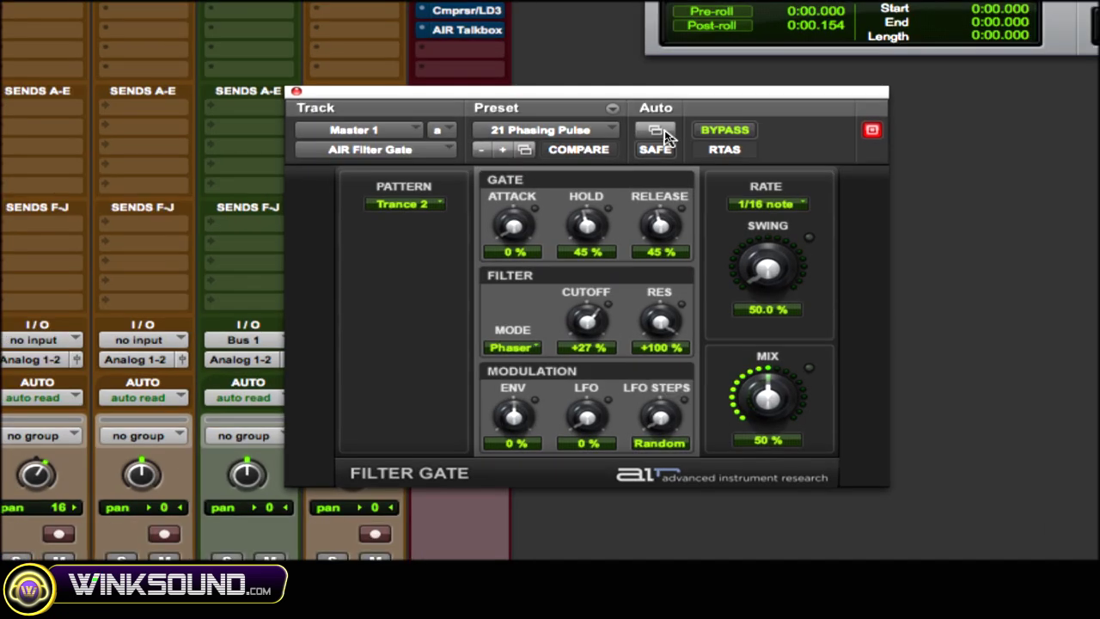
# Enable the Filter Gate's Master Bypass for automation and close the plug-in window
pyautogui.click(662, 133)
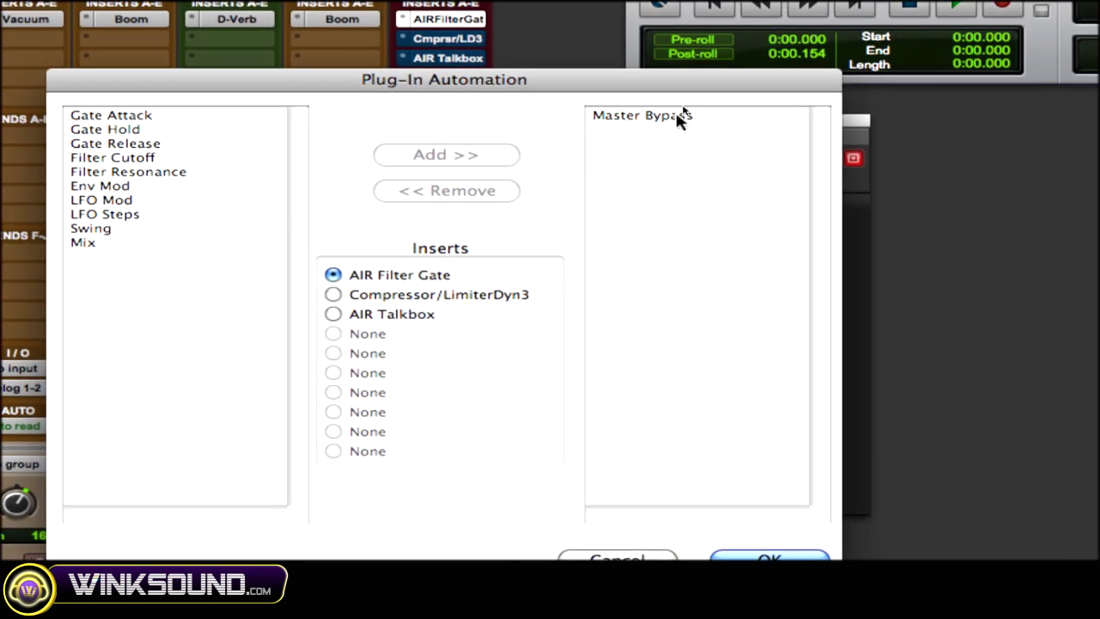
pyautogui.click(799, 559)
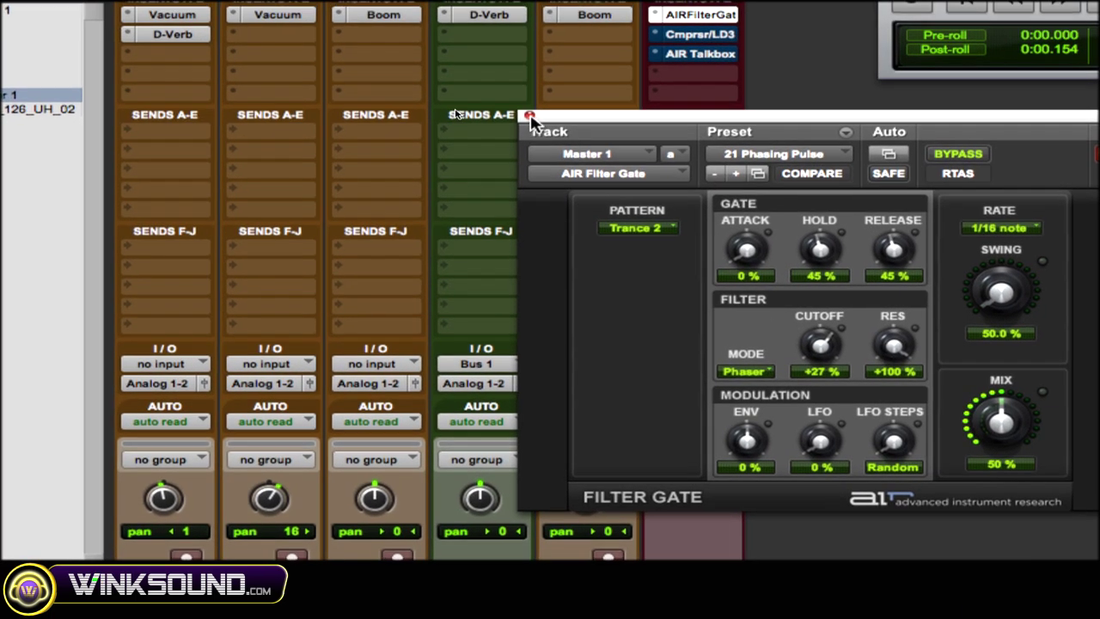
pyautogui.click(523, 114)
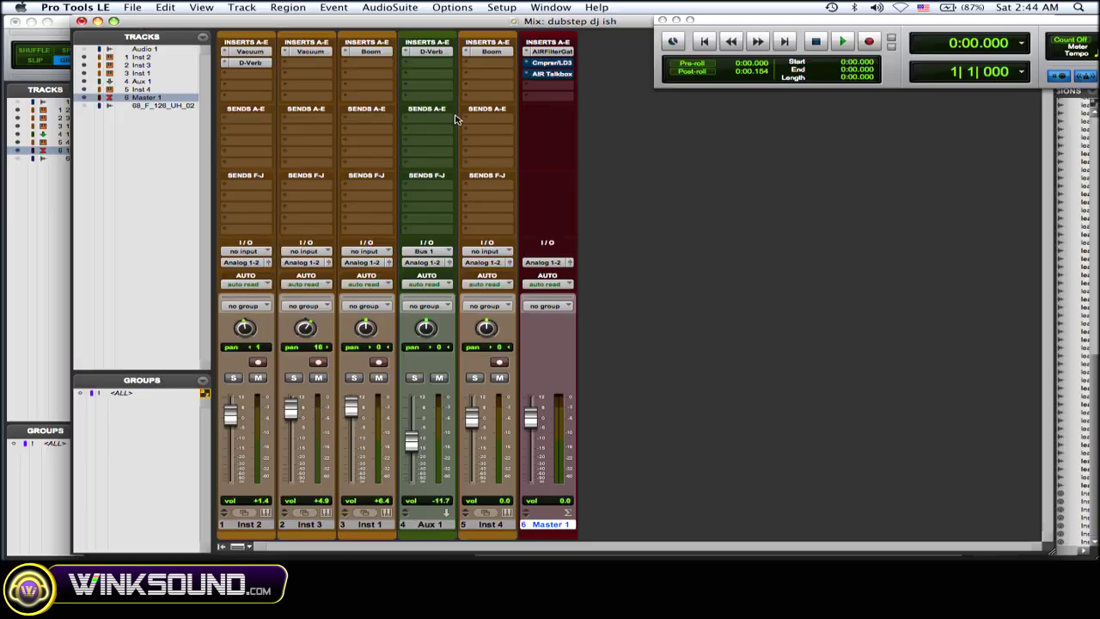
# In the Edit window, show Master 1's AIR Filter Gate Master Bypass lane and add a bypass change at bar 3
pyautogui.press('F9')
pyautogui.click(437, 476)
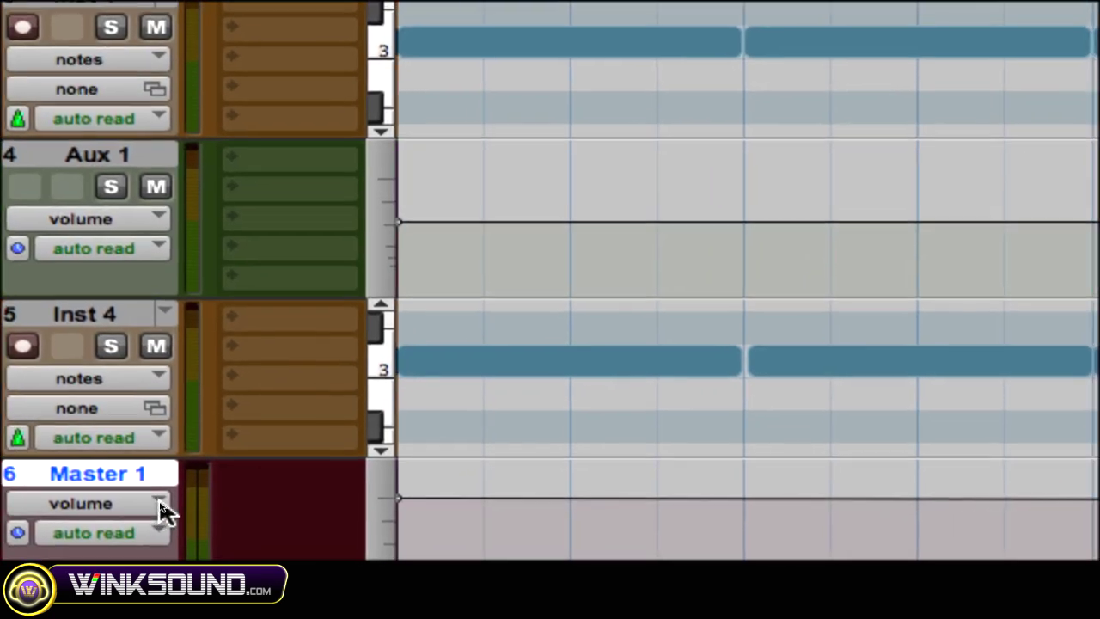
pyautogui.click(160, 505)
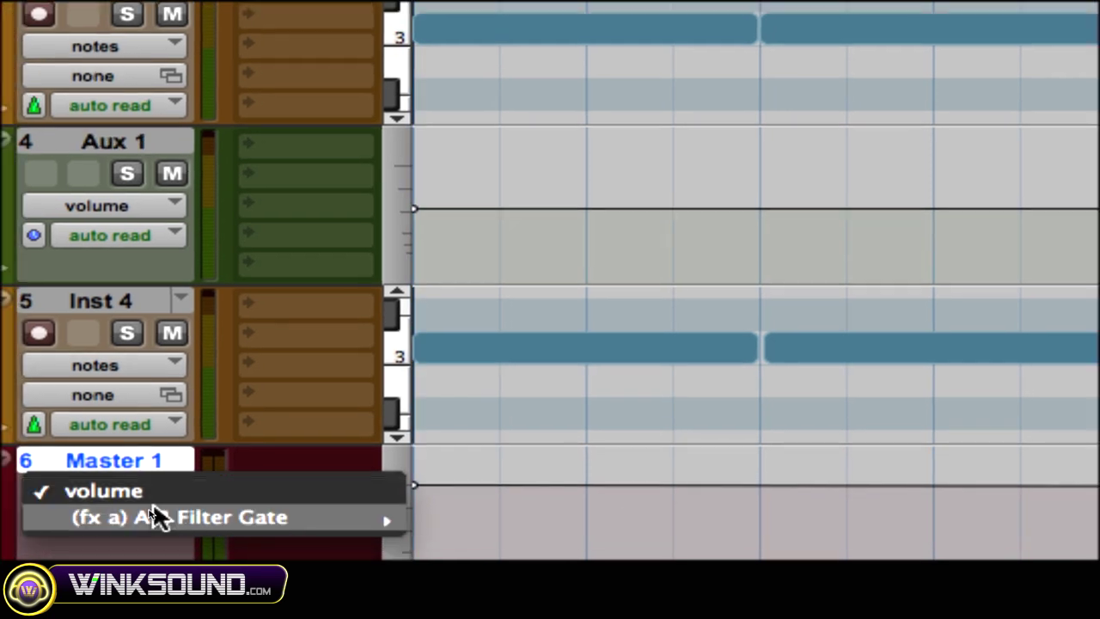
pyautogui.moveTo(129, 532)
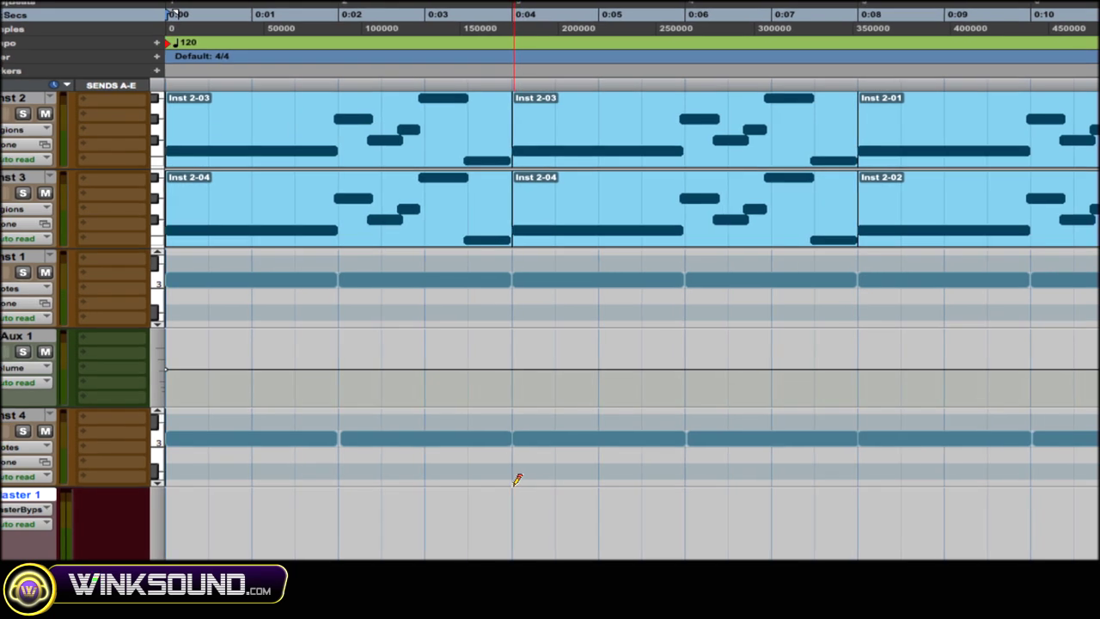
pyautogui.click(514, 486)
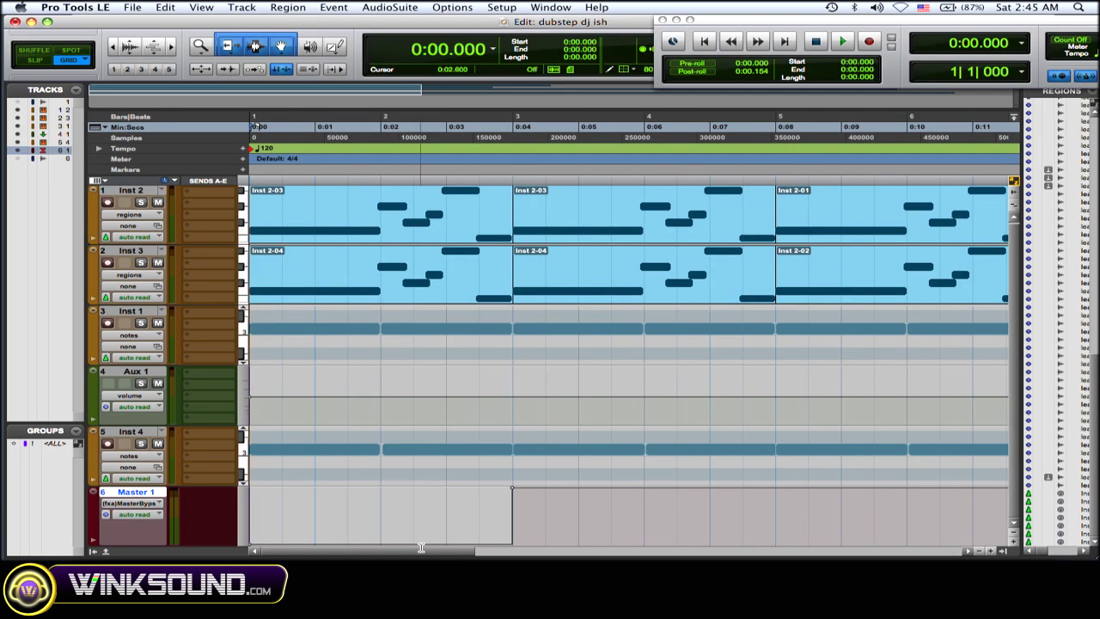
# Play the session to hear the bar 3 bypass switch, then return to the Mix window
pyautogui.moveTo(421, 552); pyautogui.dragTo(362, 556)
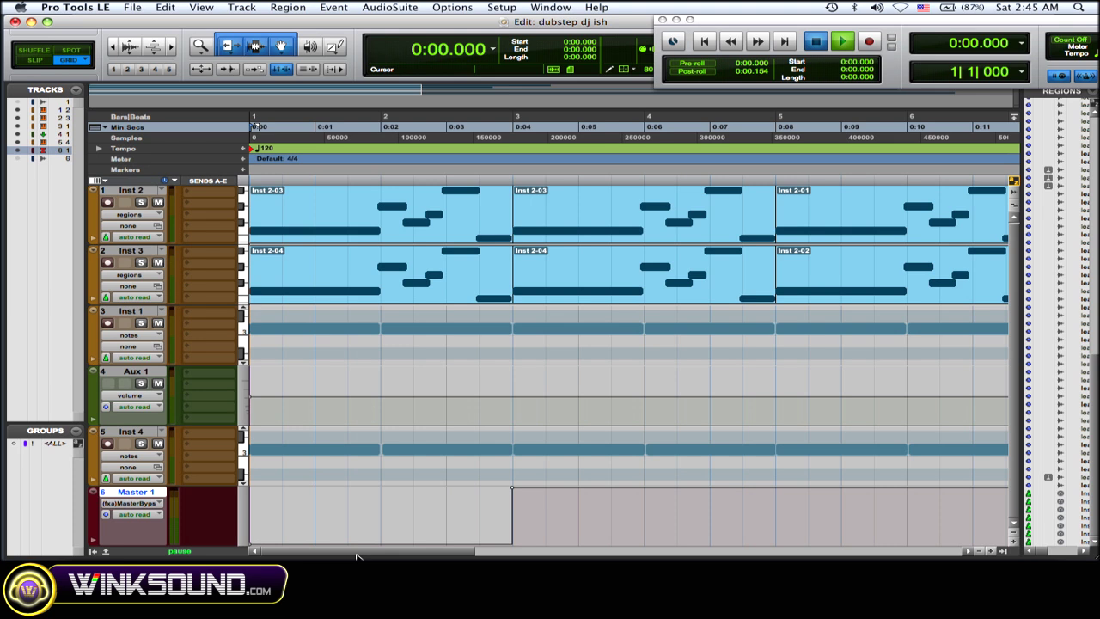
pyautogui.press('space')
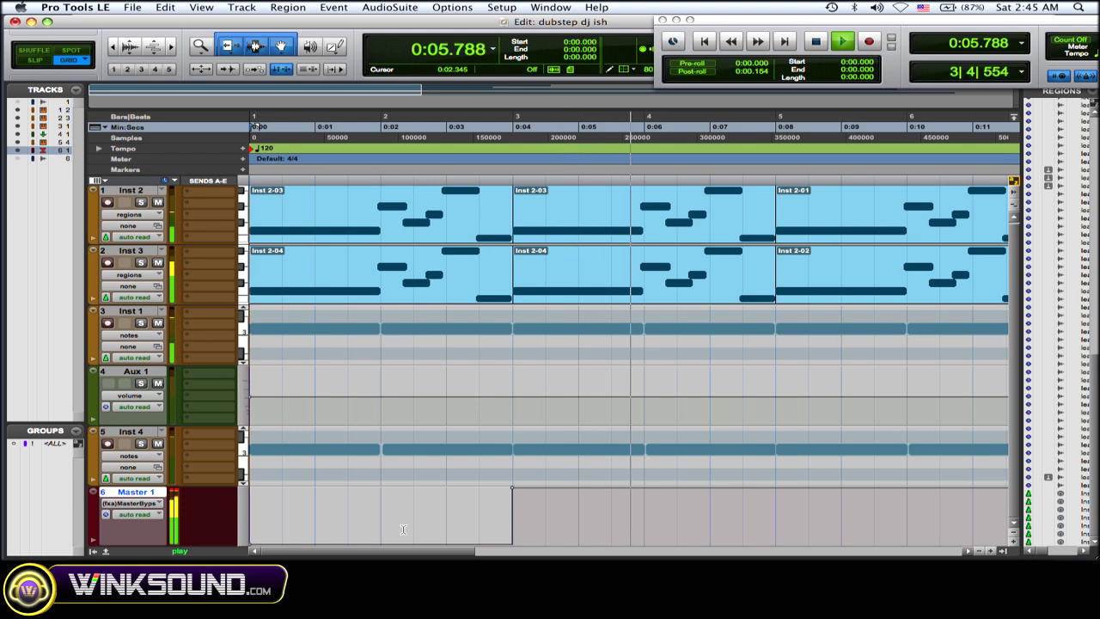
pyautogui.press('space')
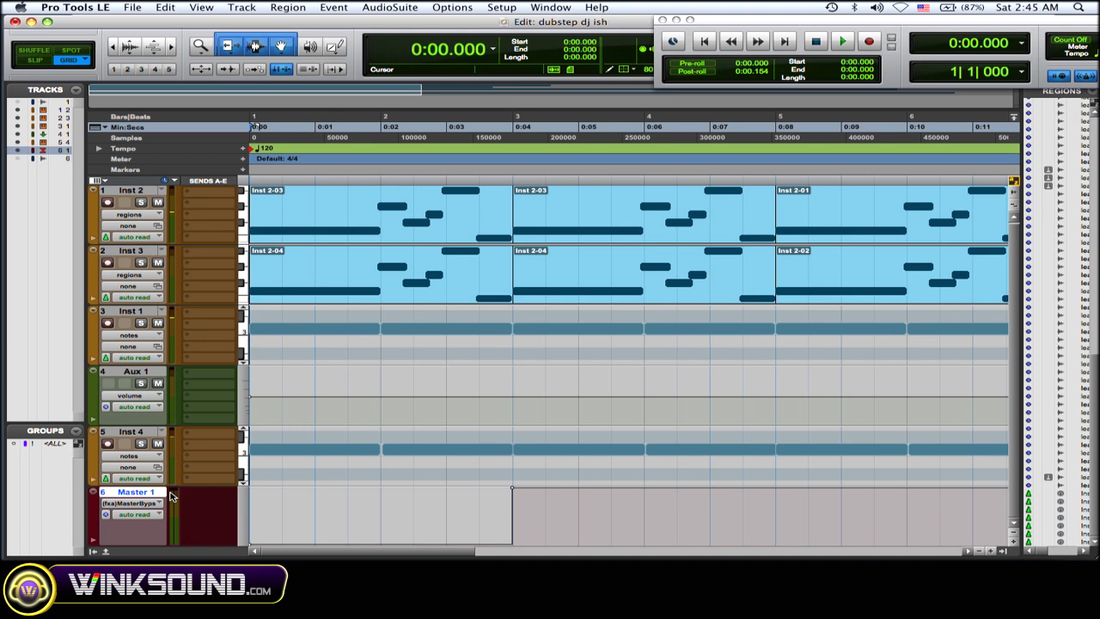
pyautogui.press('super+equal')
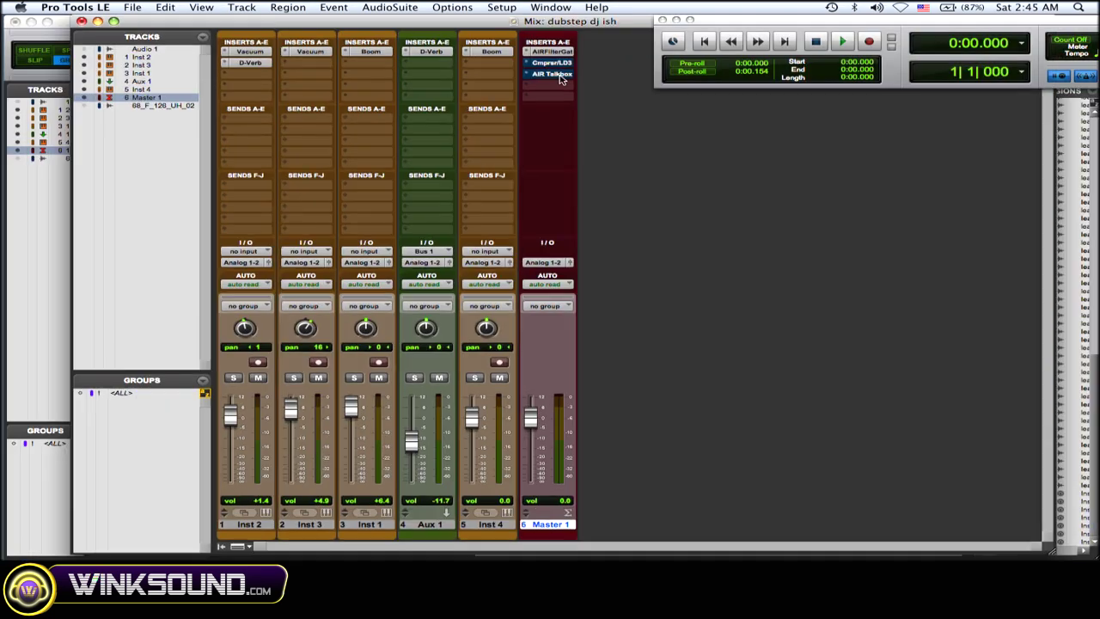
# Enable the AIR Talkbox Formant parameter for automation on Master 1, then close the plug-in
pyautogui.click(528, 59)
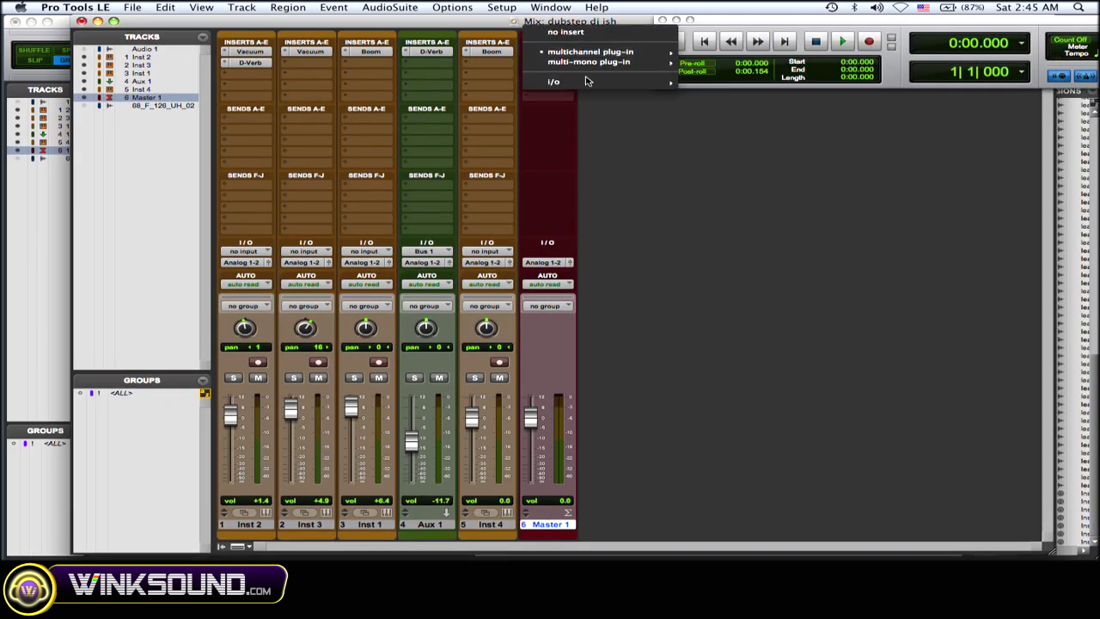
pyautogui.click(601, 108)
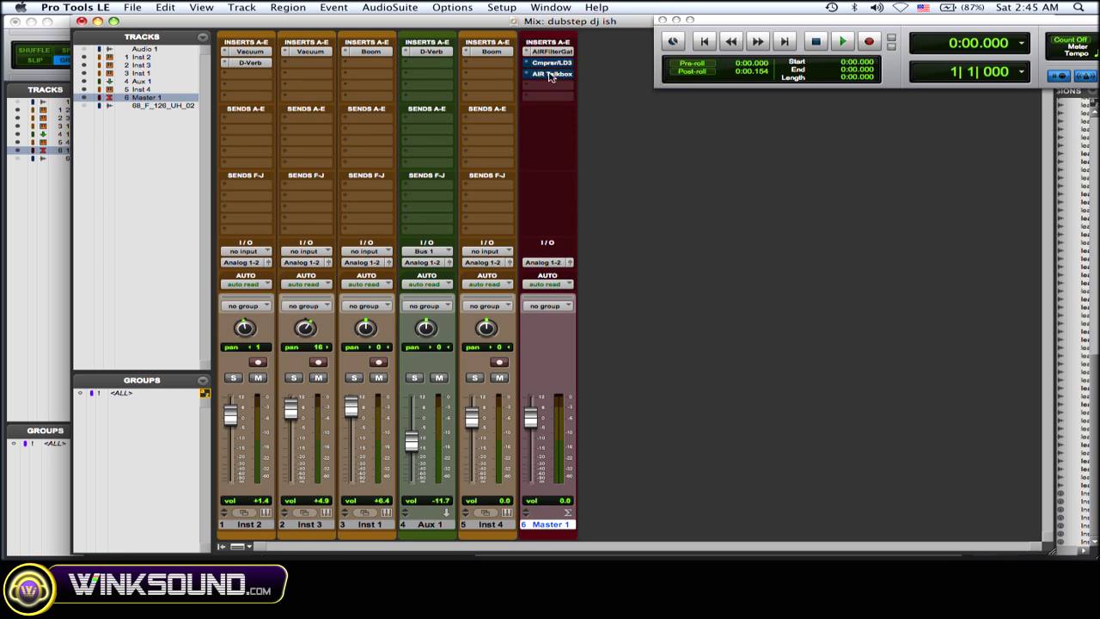
pyautogui.click(552, 74)
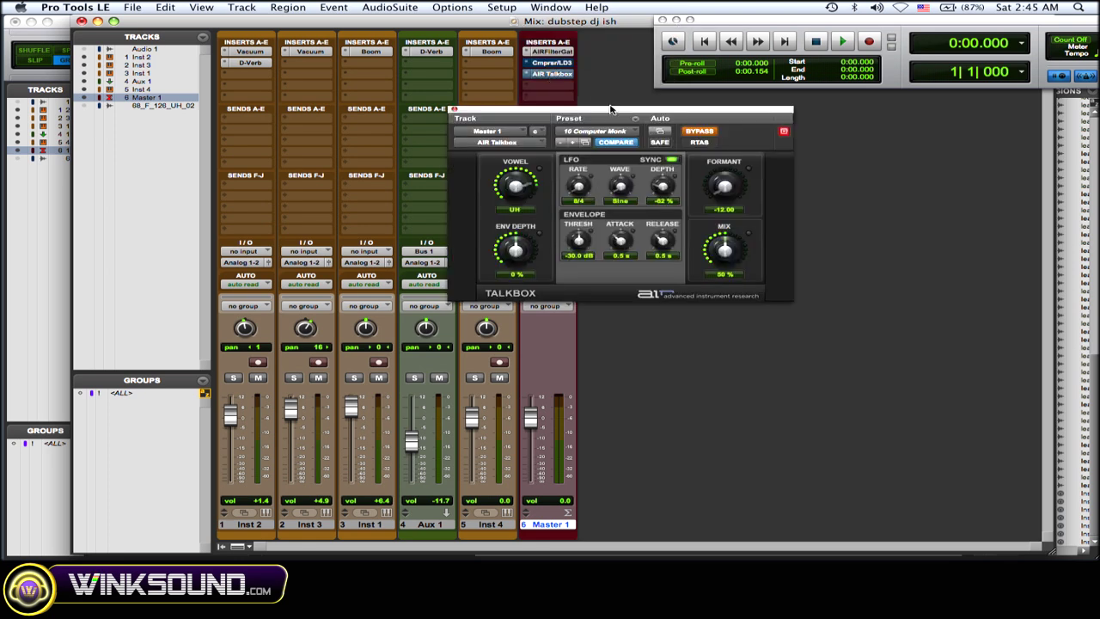
pyautogui.moveTo(611, 109); pyautogui.dragTo(598, 131)
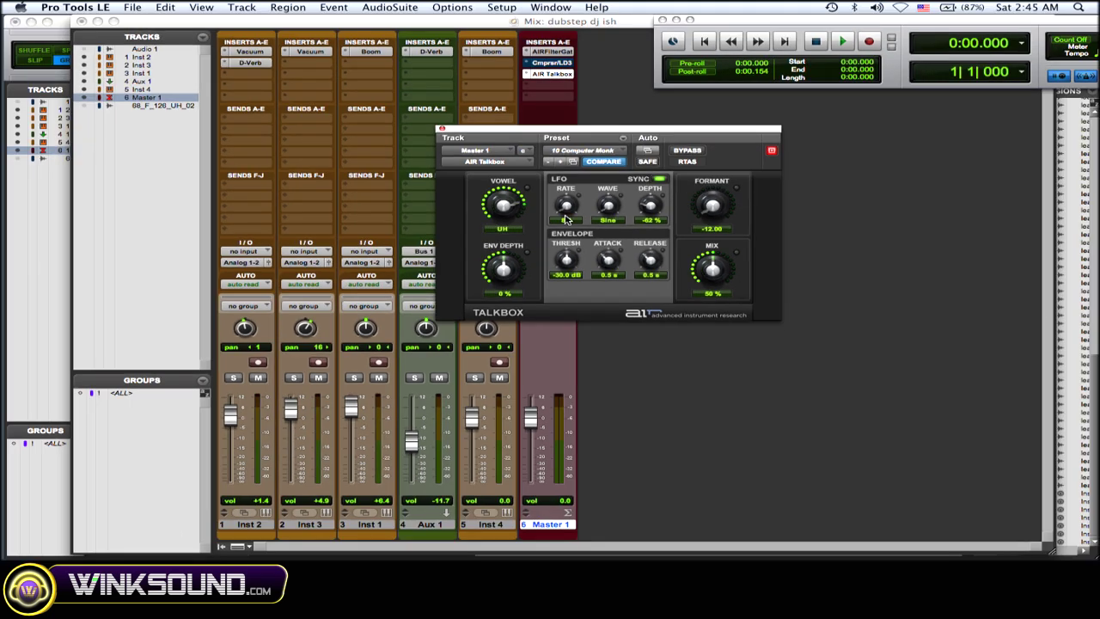
pyautogui.moveTo(557, 135); pyautogui.dragTo(552, 142)
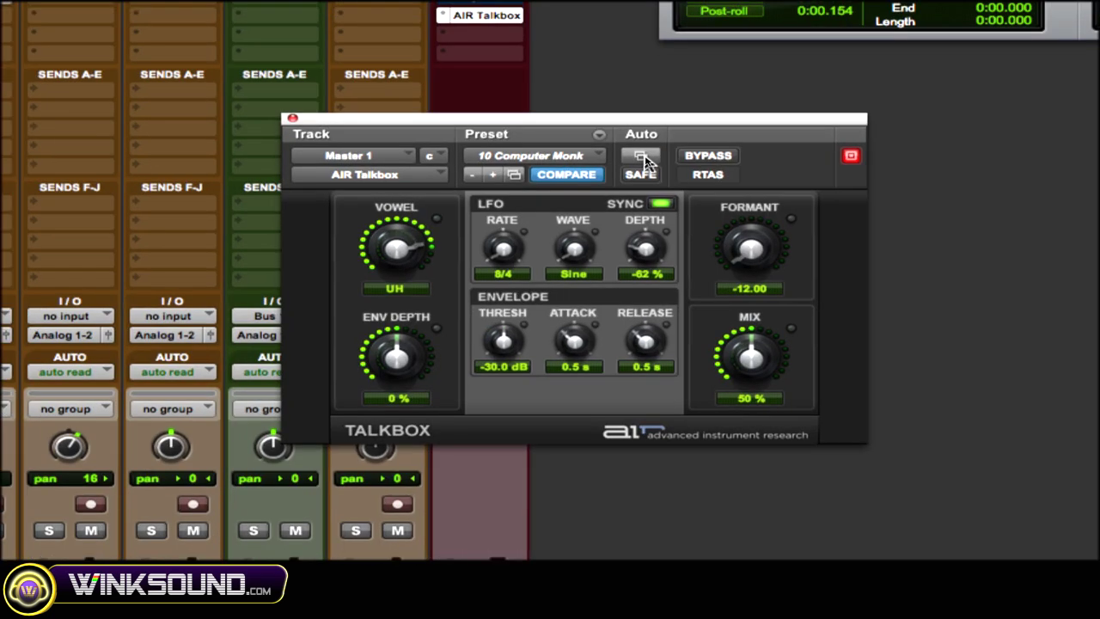
pyautogui.click(645, 159)
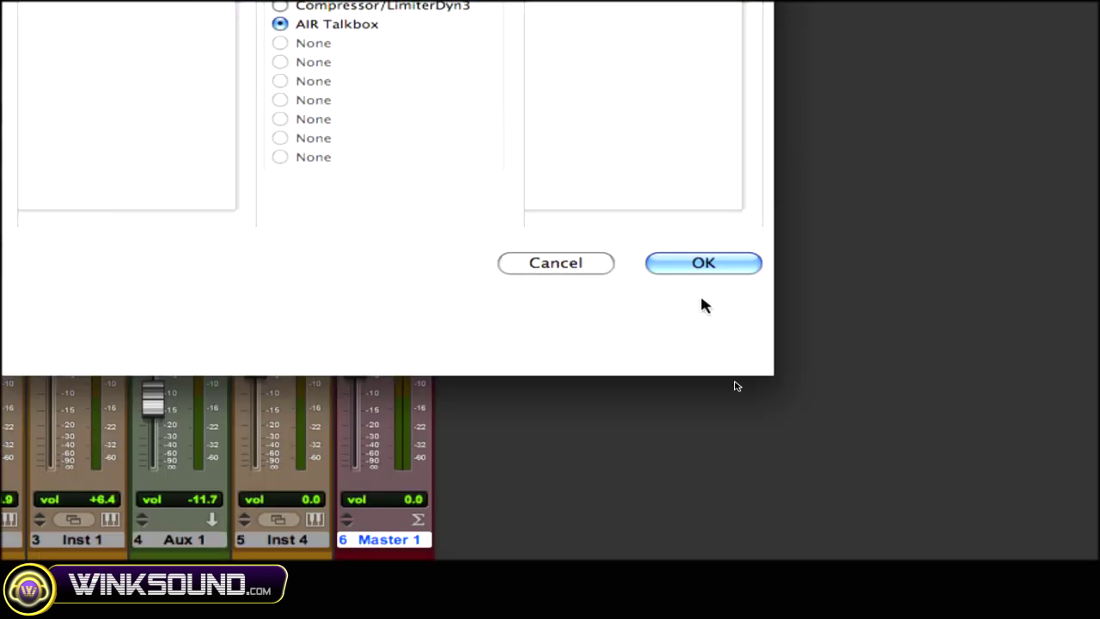
pyautogui.click(1084, 536)
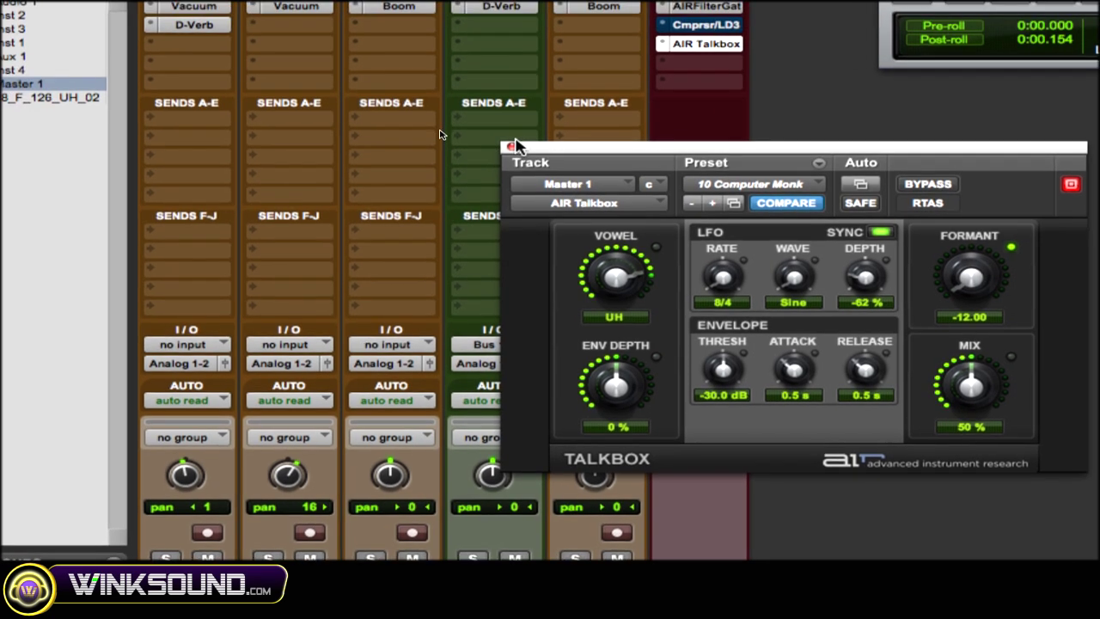
pyautogui.click(512, 147)
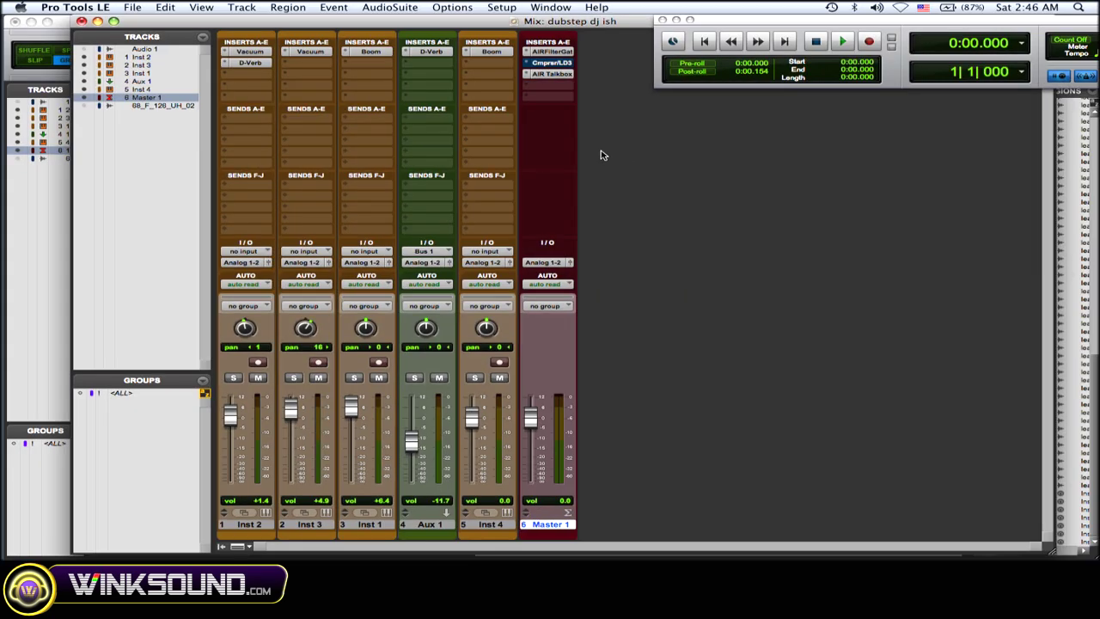
# Show Master 1's AIR Talkbox Formant automation lane in the Edit window, with the Pencil tool selected
pyautogui.press('F9')
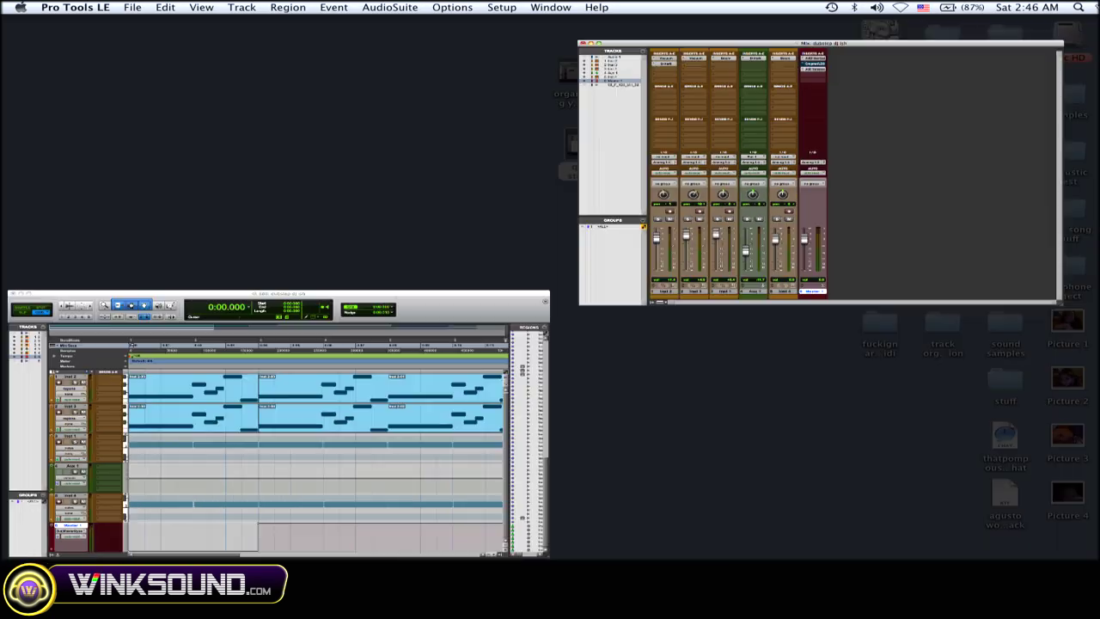
pyautogui.click(378, 461)
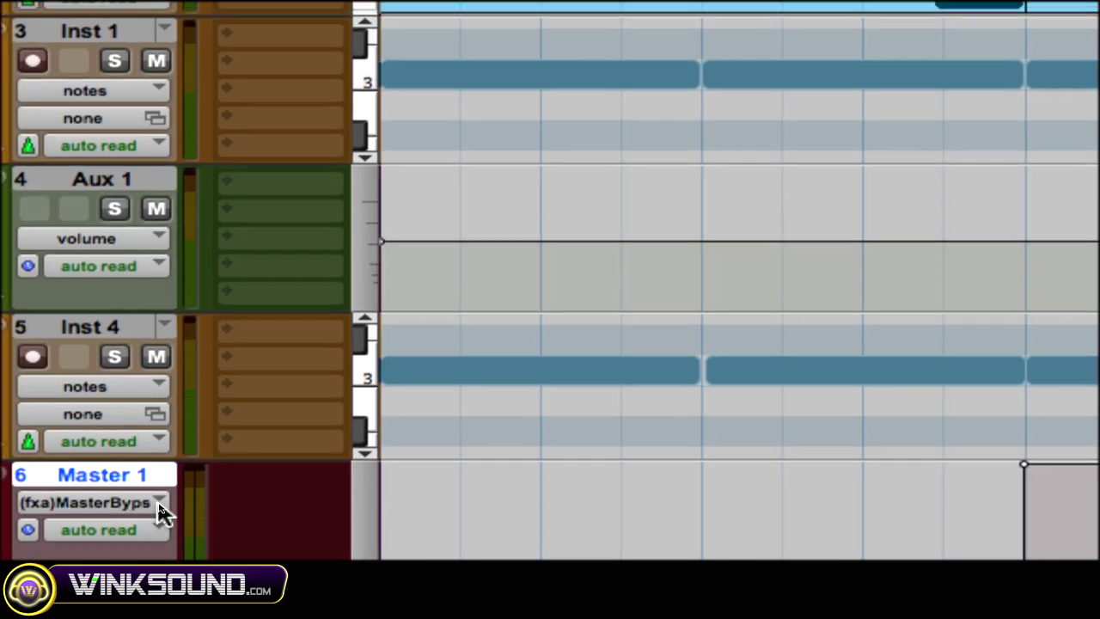
pyautogui.click(160, 509)
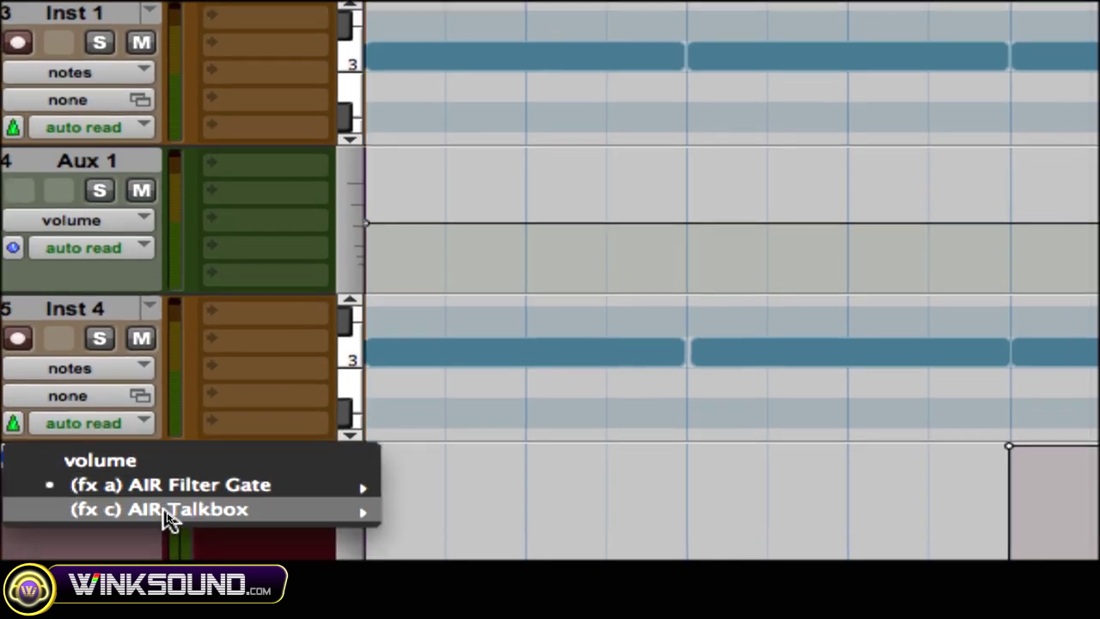
pyautogui.moveTo(170, 517)
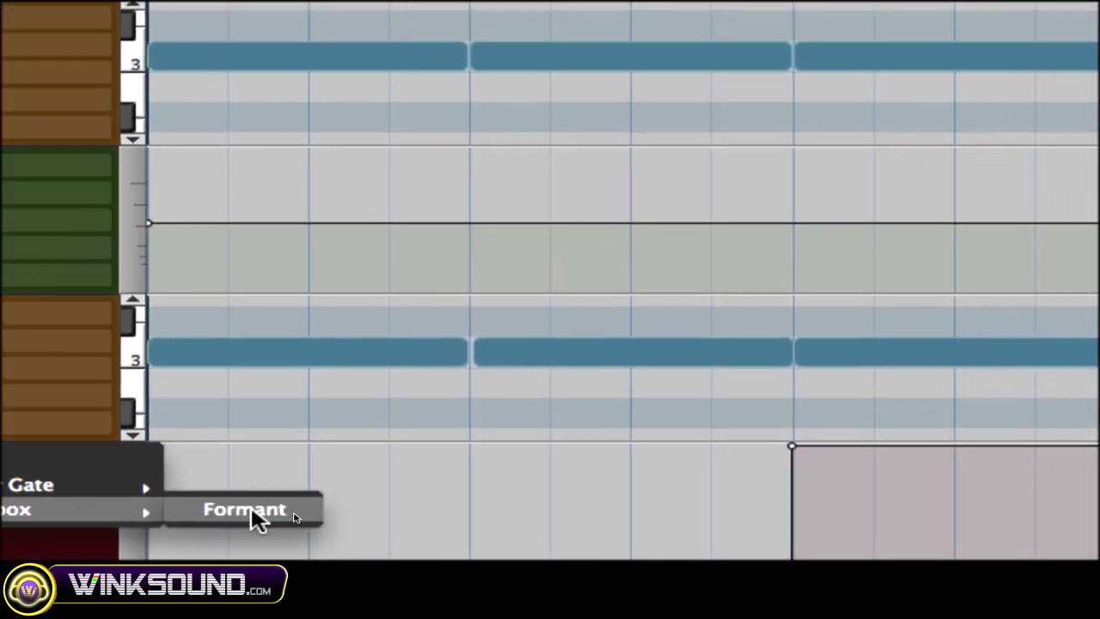
pyautogui.click(258, 510)
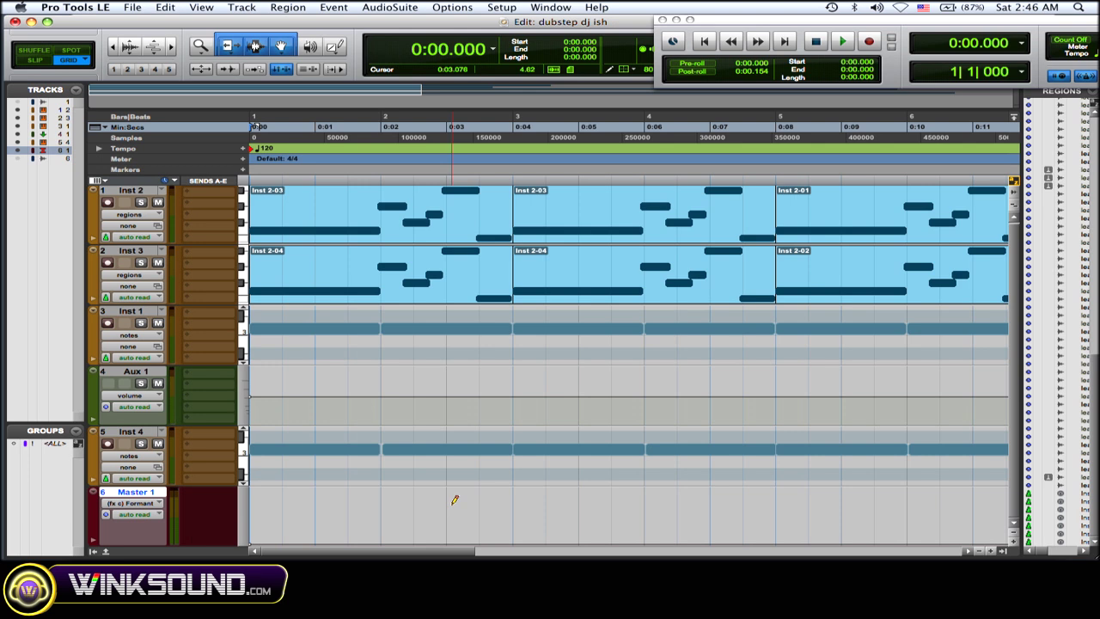
pyautogui.press('F10')
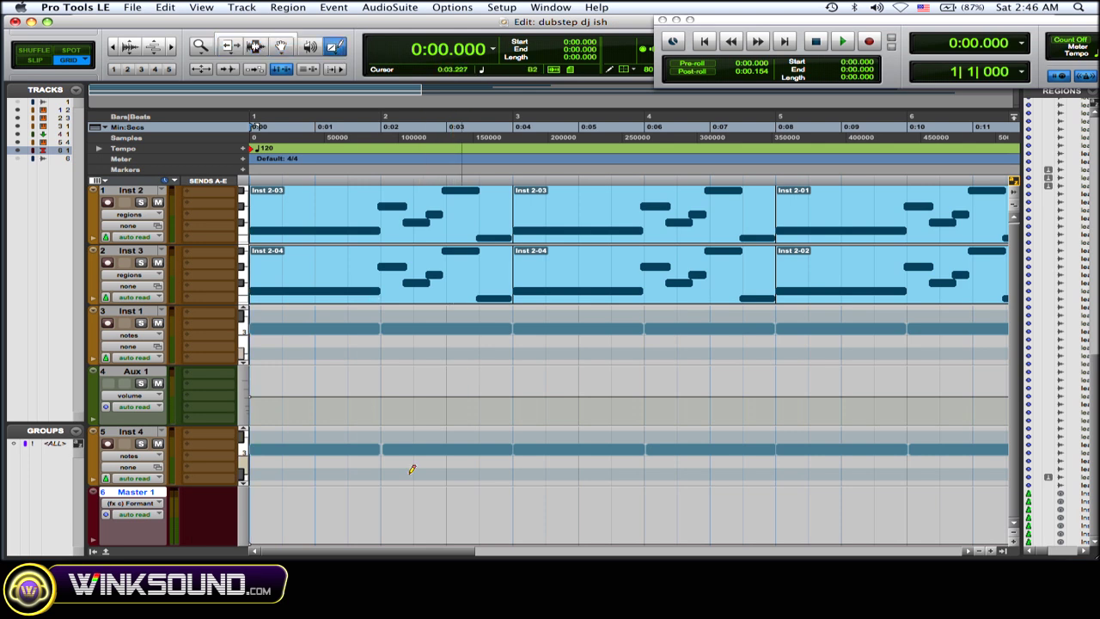
pyautogui.hscroll(5, 709, 527)
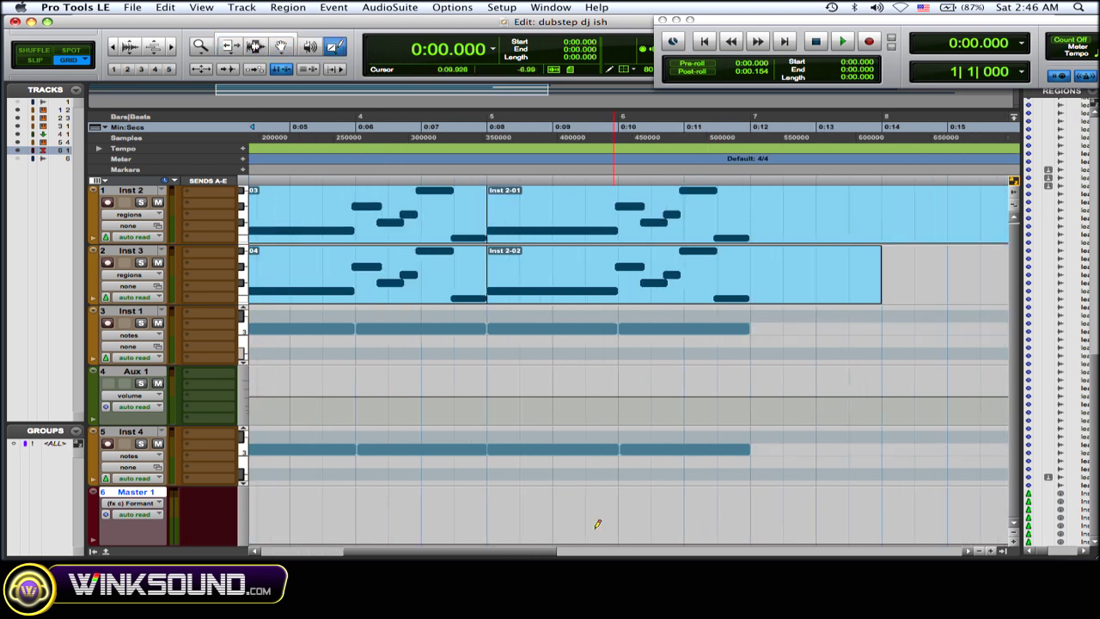
pyautogui.hscroll(-1, 592, 521)
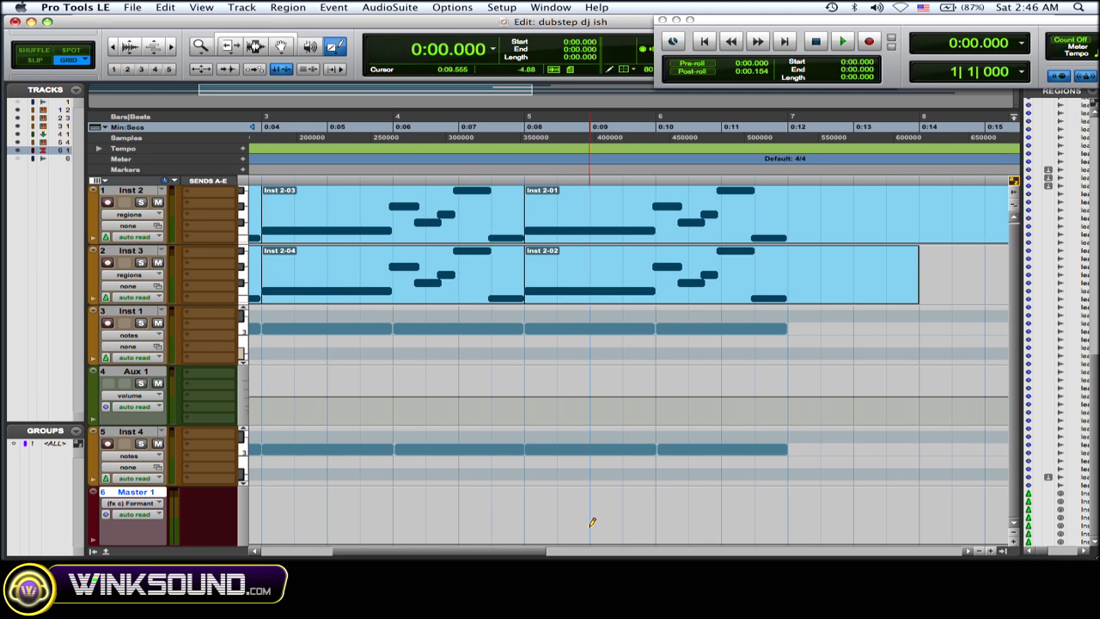
# Pencil random stepped Formant automation across bars 5 to 7, then return to the session start
pyautogui.click(335, 49)
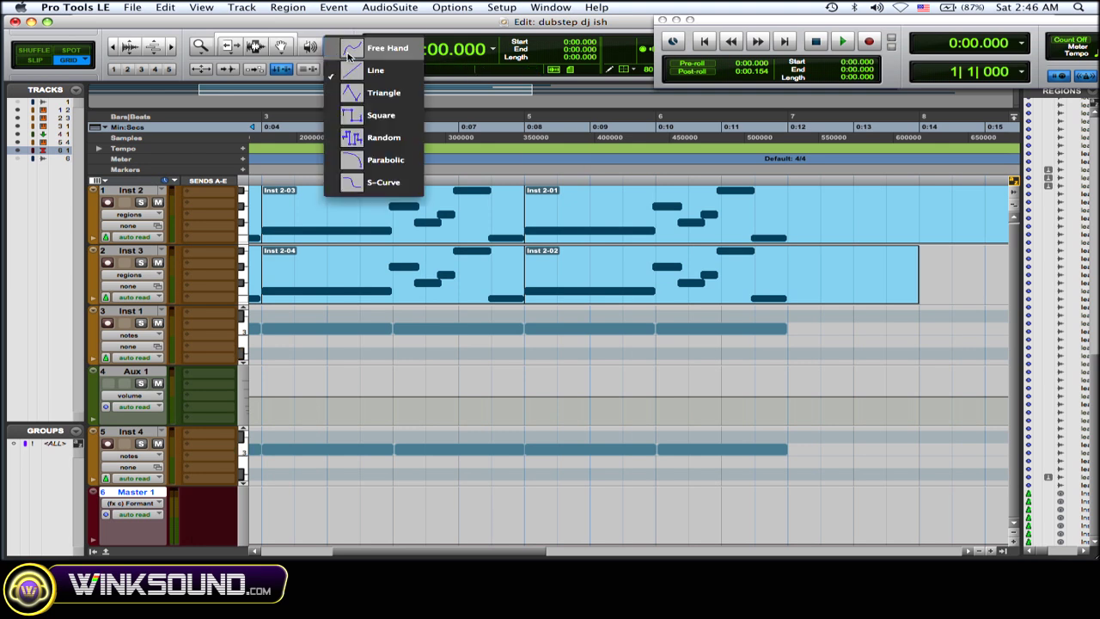
pyautogui.click(399, 140)
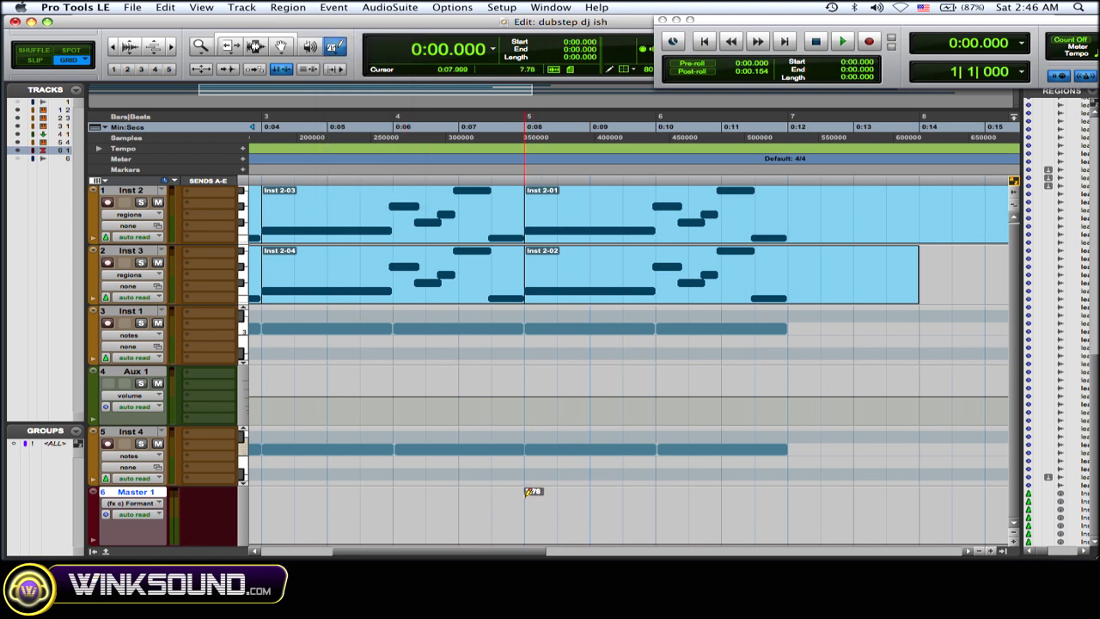
pyautogui.moveTo(628, 521); pyautogui.dragTo(830, 517)
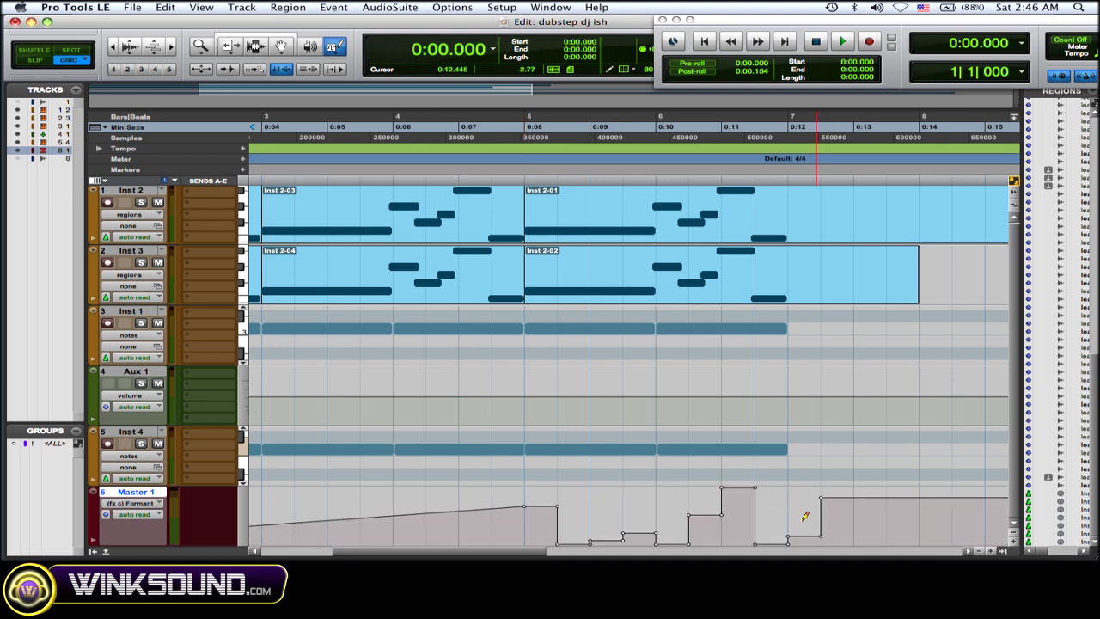
pyautogui.press('Return')
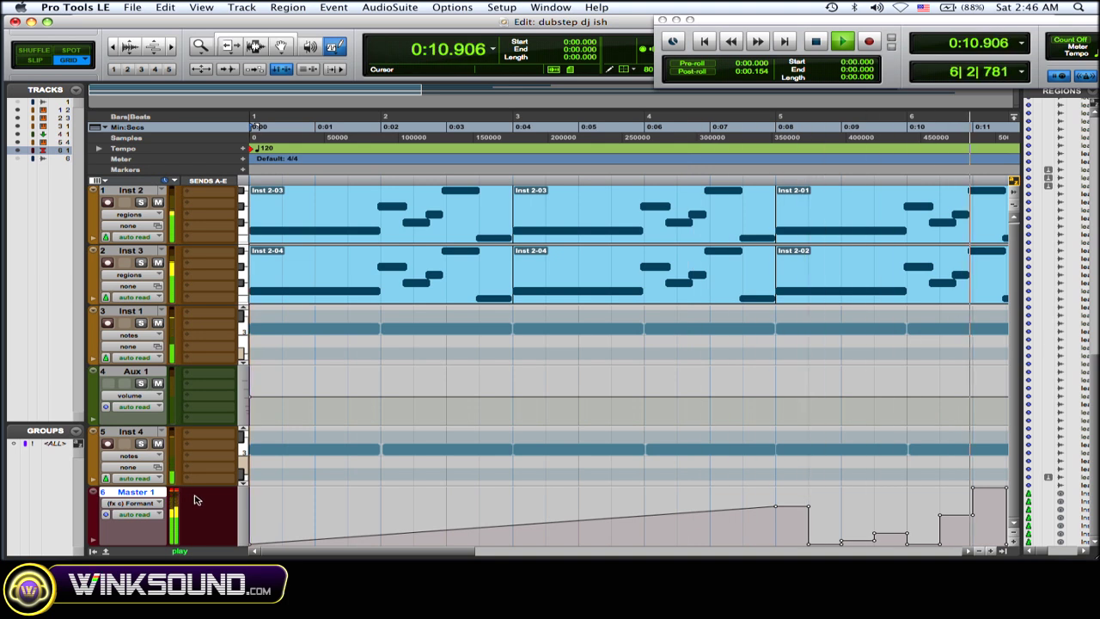
# Stop playback of the Formant automation and display all open windows with Exposé
pyautogui.press('space')
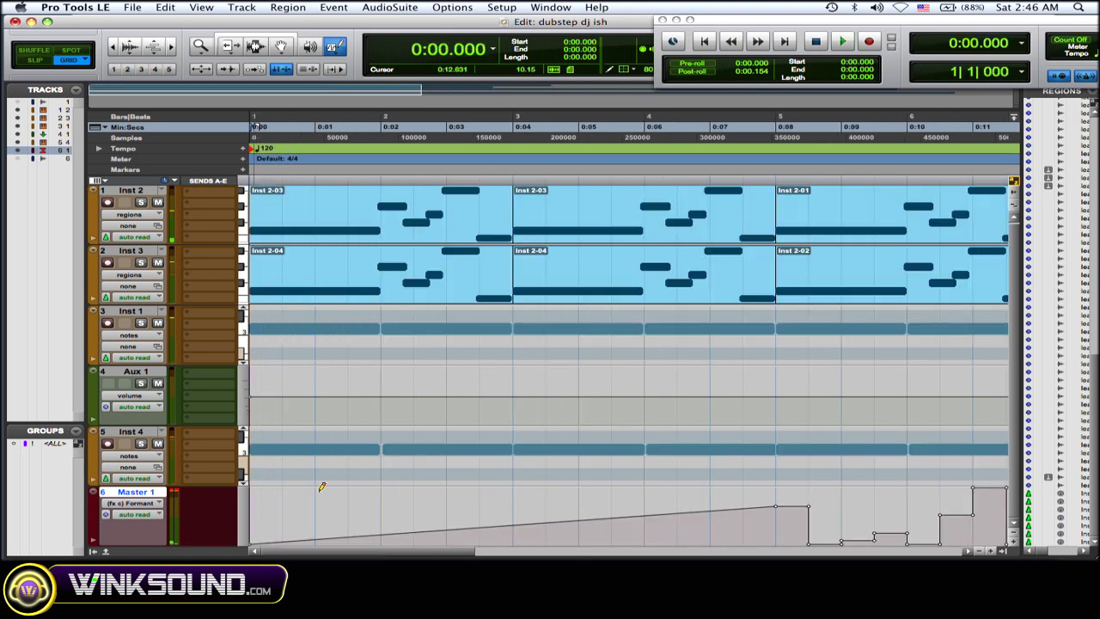
pyautogui.press('F9')
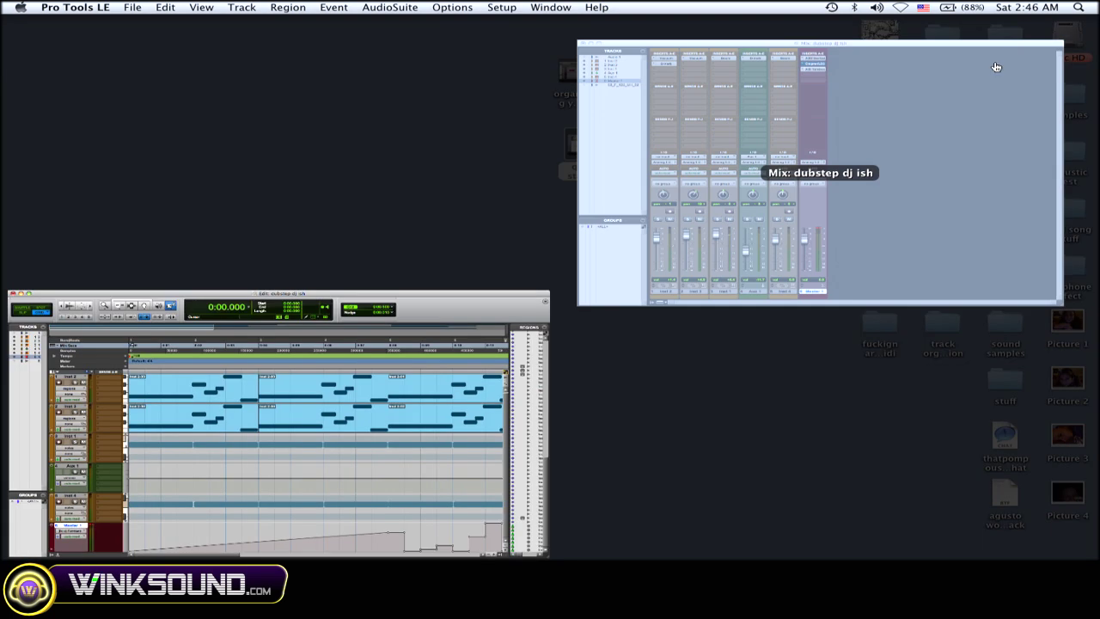
# In the Mix window, open Master 1's Compressor/Limiter Dyn3, switch its bypass off, and position its window over the mixer
pyautogui.click(997, 66)
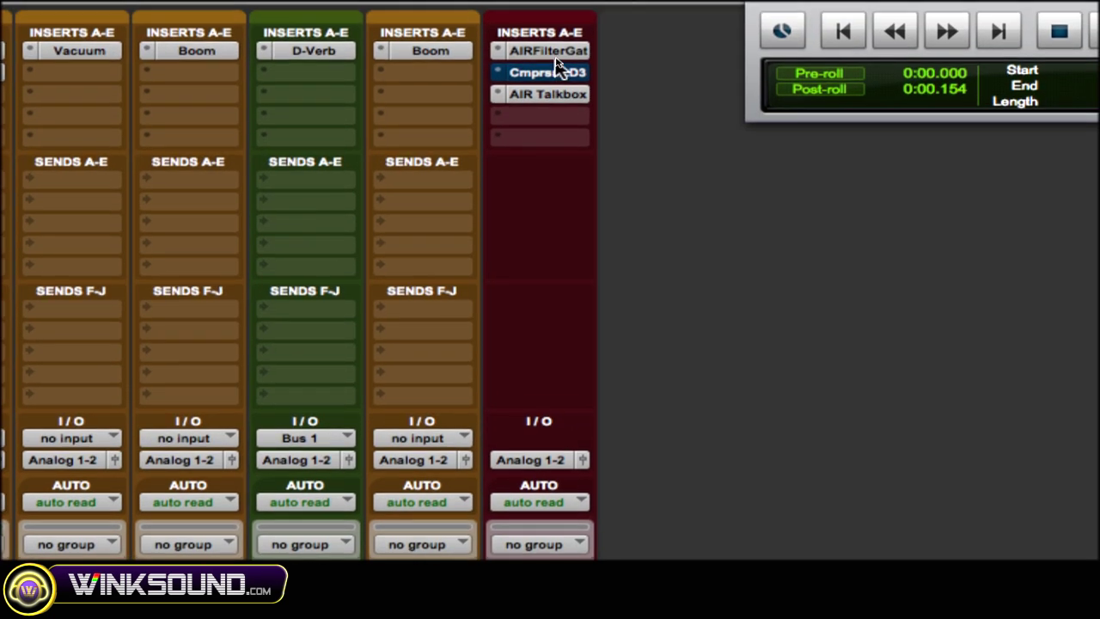
pyautogui.click(551, 63)
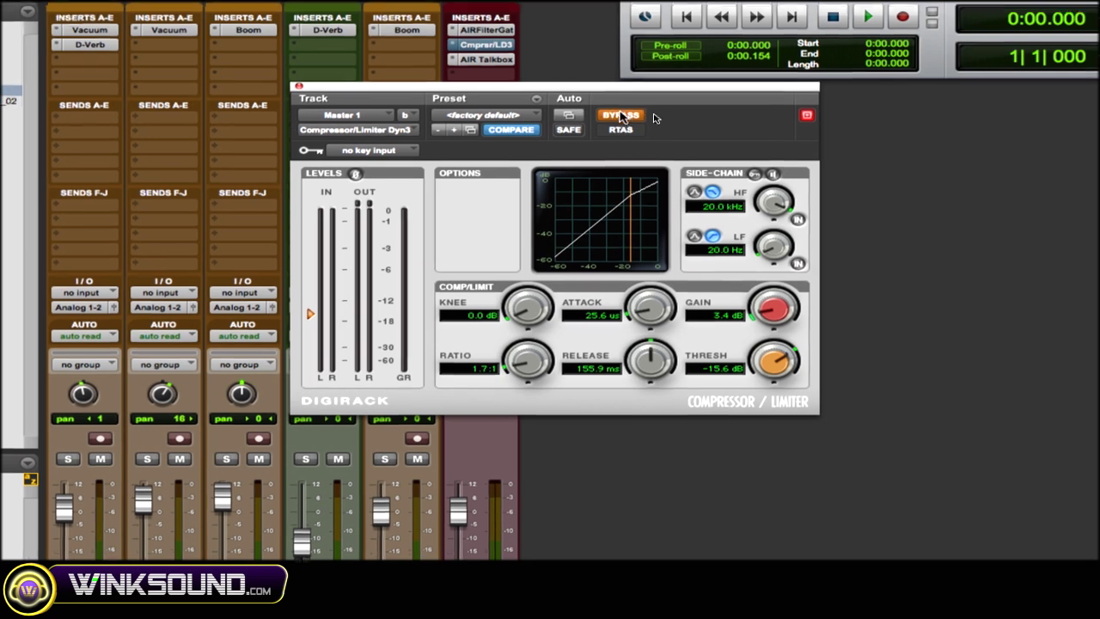
pyautogui.click(774, 62)
pyautogui.moveTo(633, 87); pyautogui.dragTo(674, 87)
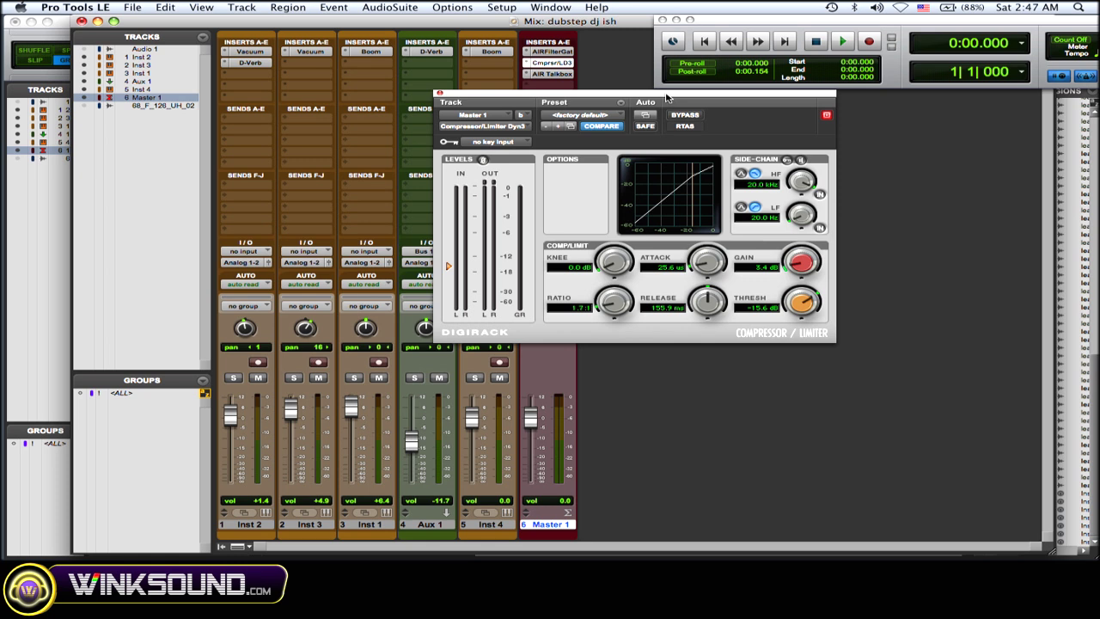
pyautogui.moveTo(666, 96); pyautogui.dragTo(662, 101)
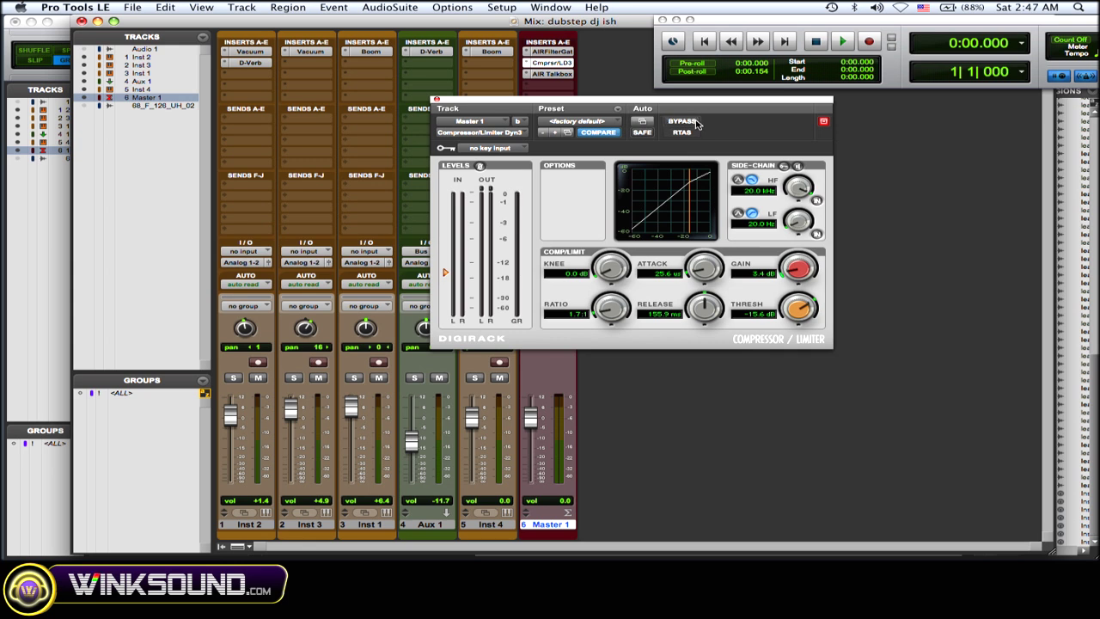
# Play the session and briefly bypass Master 1's compressor, then switch it back to active
pyautogui.press('space')
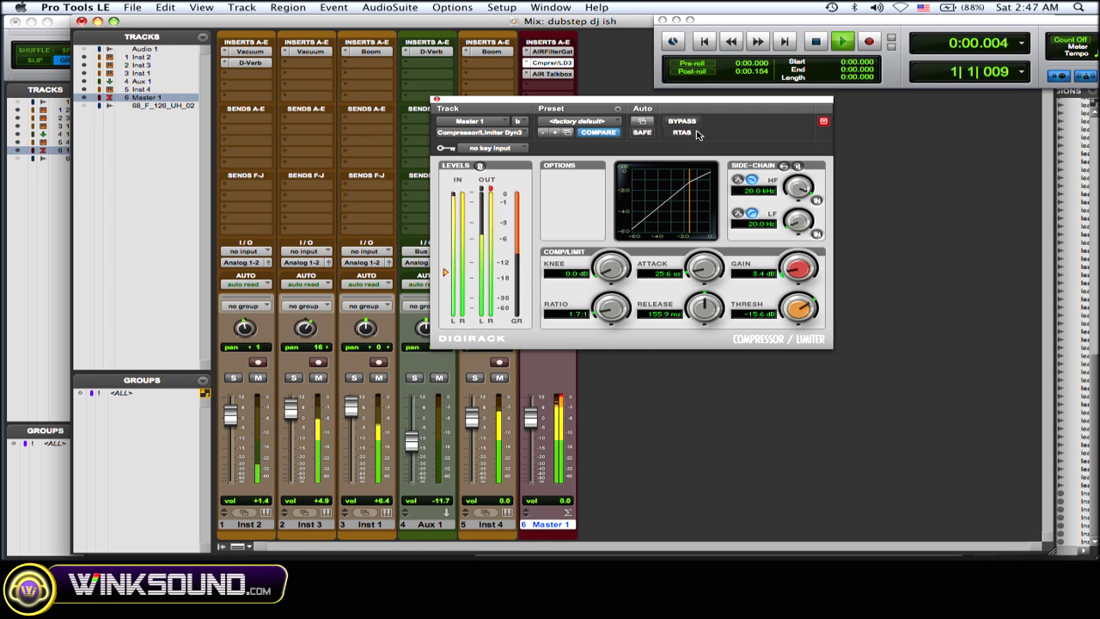
pyautogui.click(682, 121)
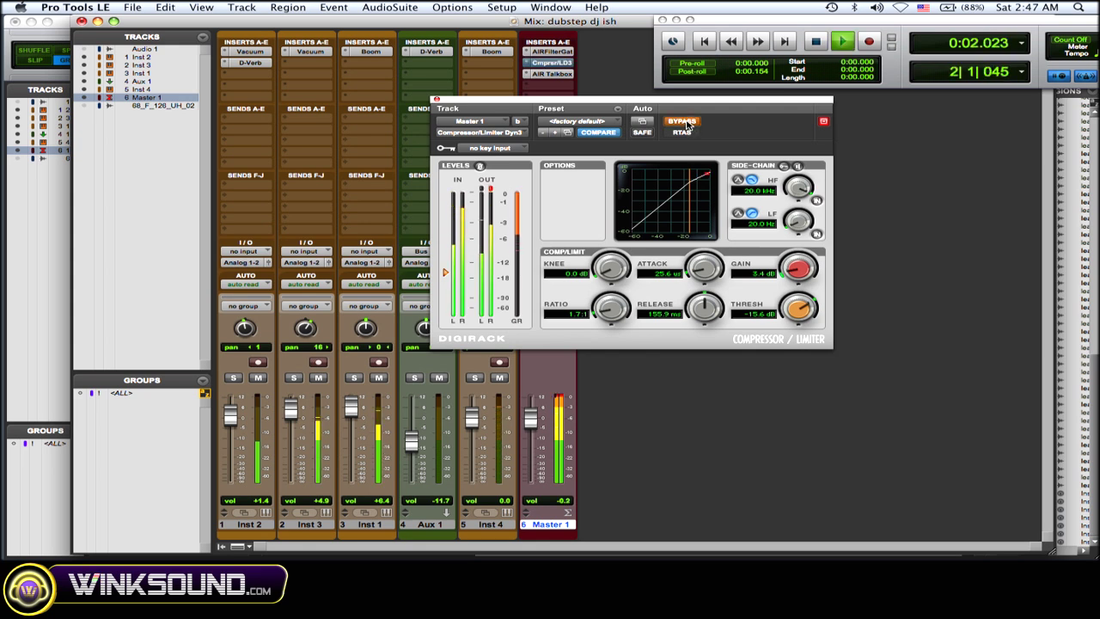
pyautogui.click(685, 122)
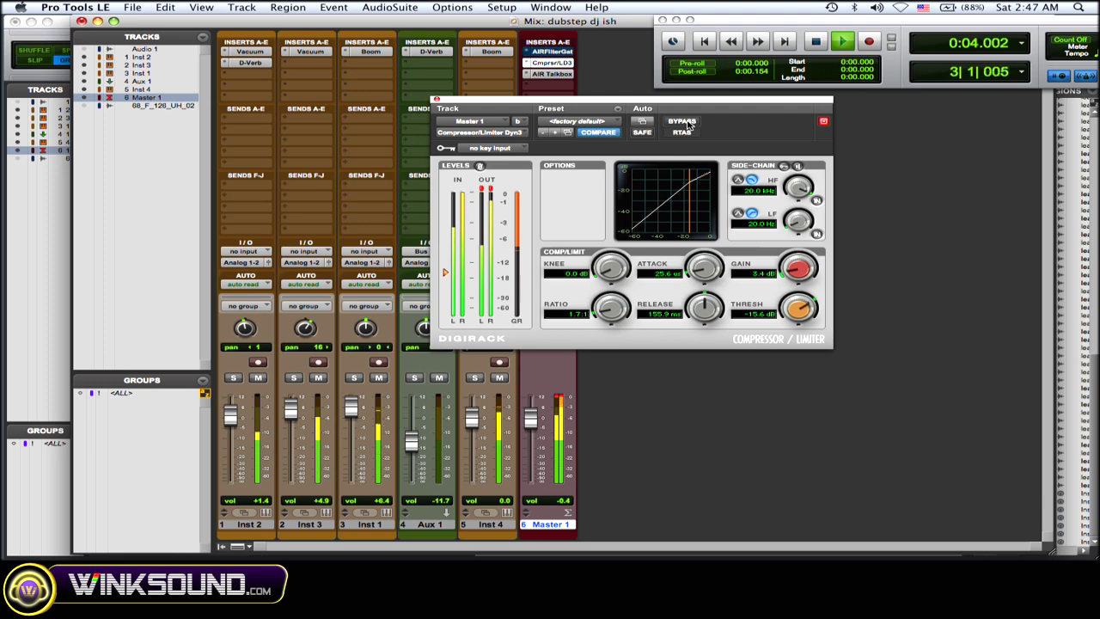